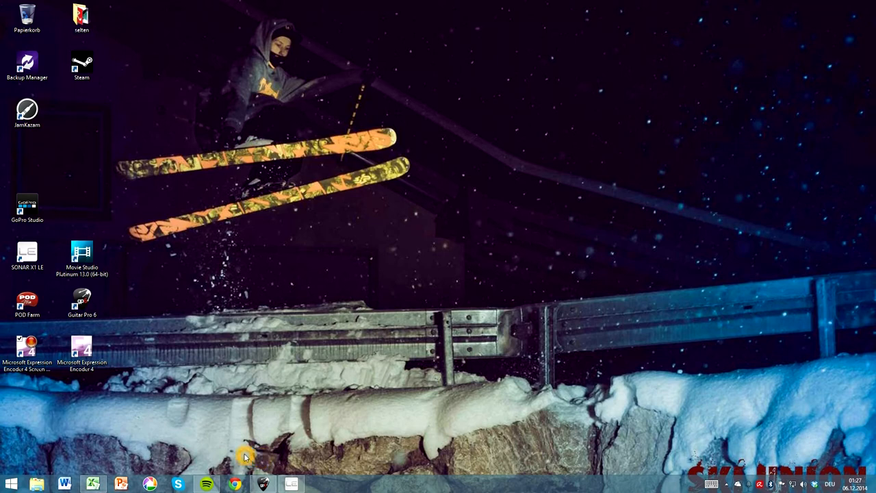
Step: Switch to Guitar Pro 6 and look through all pages of the Part 5 drum score, returning to its beginning
click(263, 484)
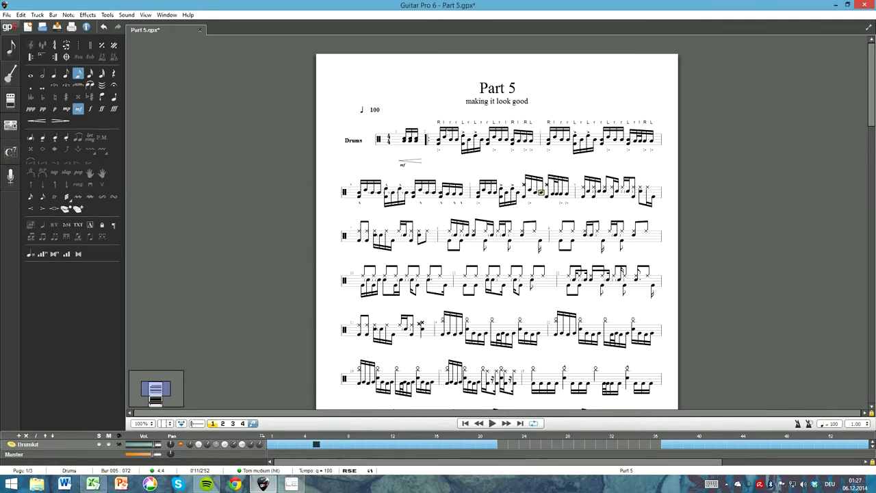
scroll(419, 147, down, 3)
scroll(604, 159, down, 3)
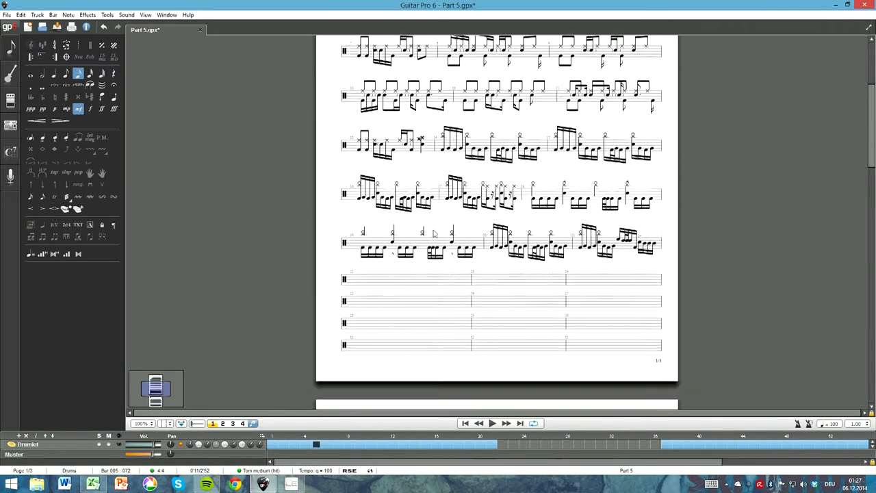
scroll(637, 222, down, 3)
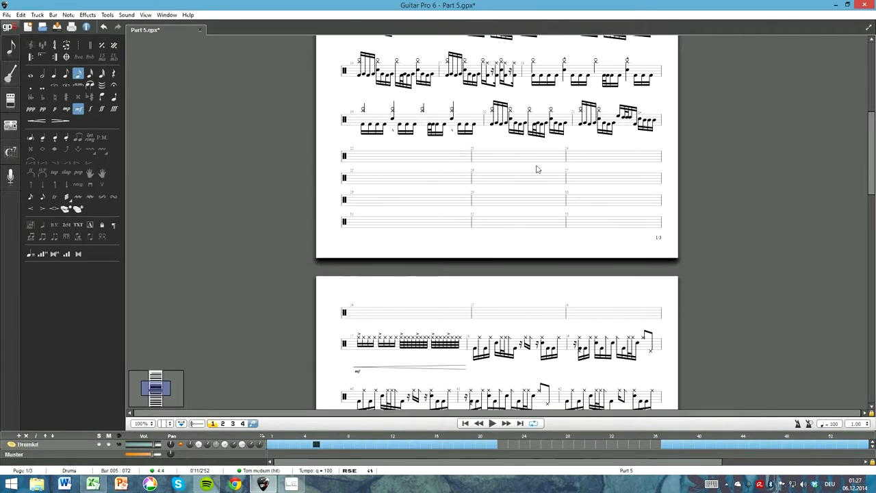
scroll(381, 244, down, 3)
click(622, 180)
scroll(399, 237, down, 1)
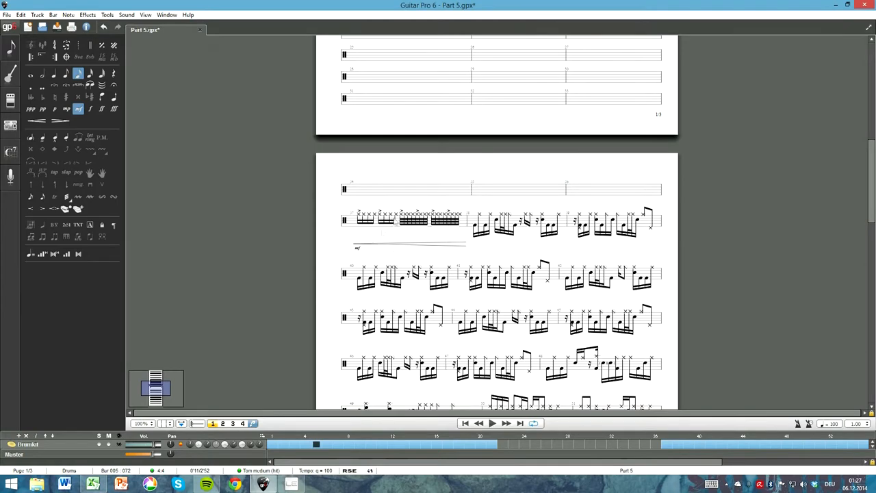
scroll(503, 155, down, 3)
scroll(528, 205, down, 2)
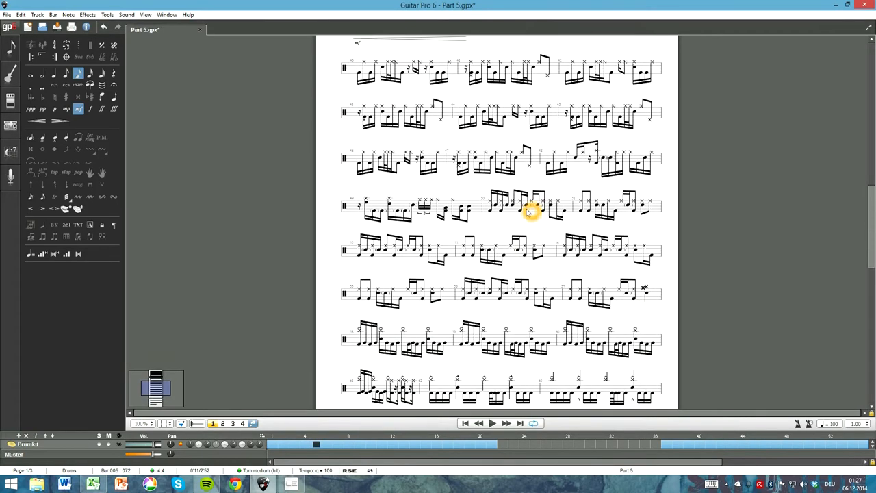
scroll(528, 206, down, 3)
scroll(439, 287, down, 1)
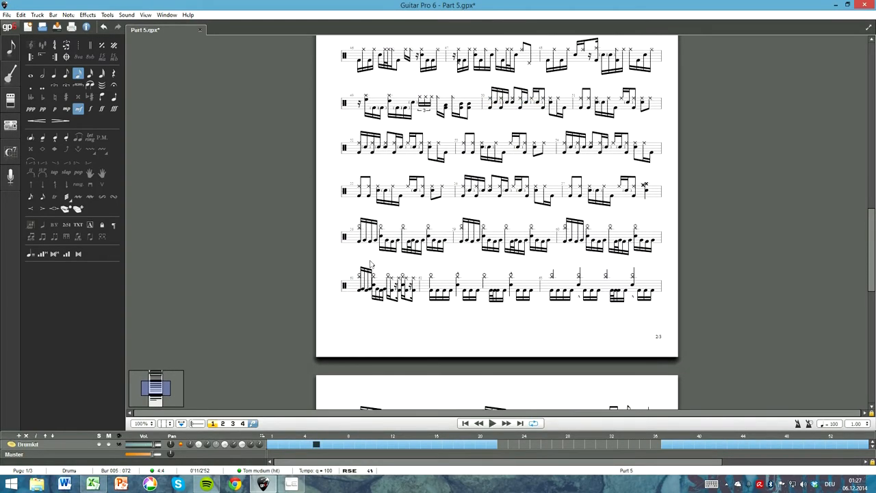
scroll(479, 260, down, 4)
scroll(452, 272, down, 1)
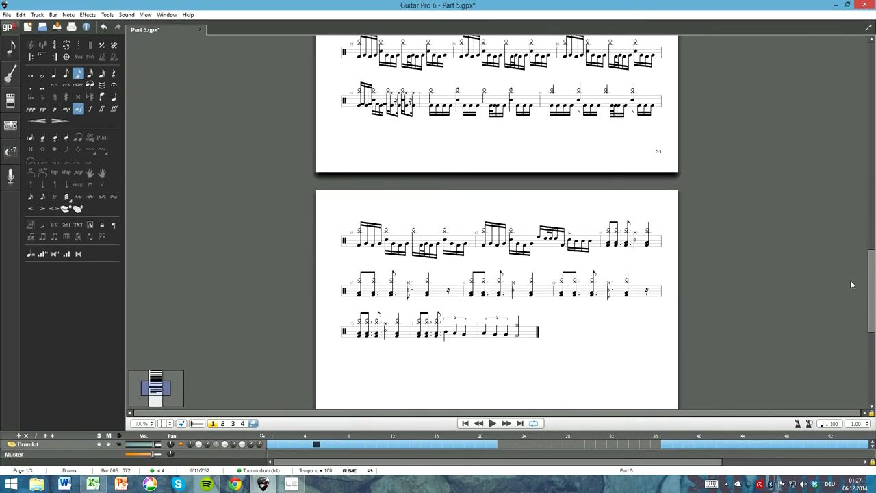
drag(872, 283, 867, 78)
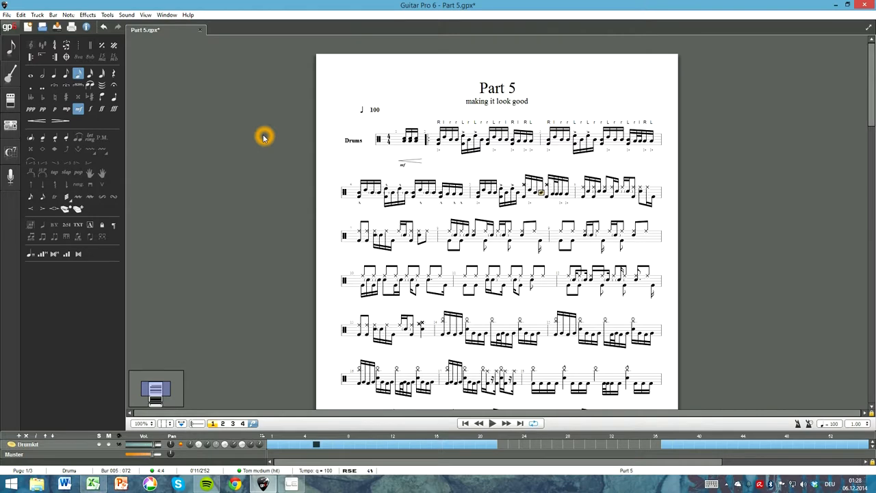
Step: Switch full-screen mode on and off, and try the score at 75% zoom before restoring it to 100%
key(F11)
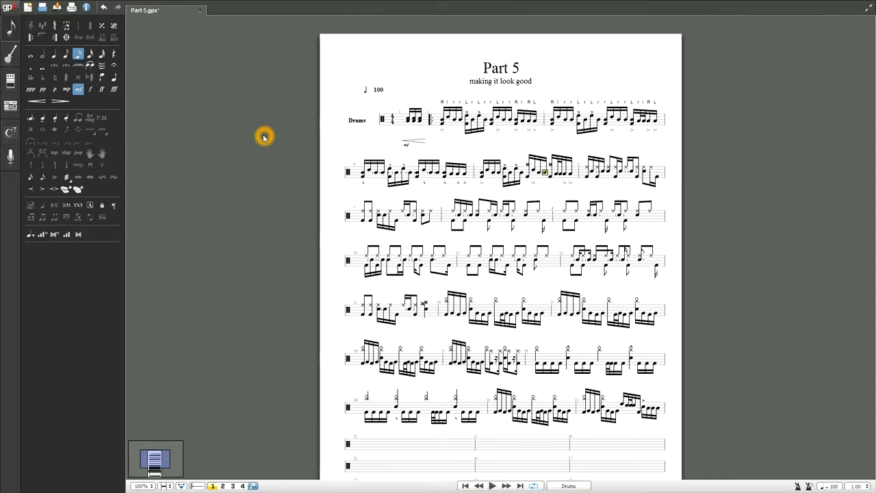
key(F11)
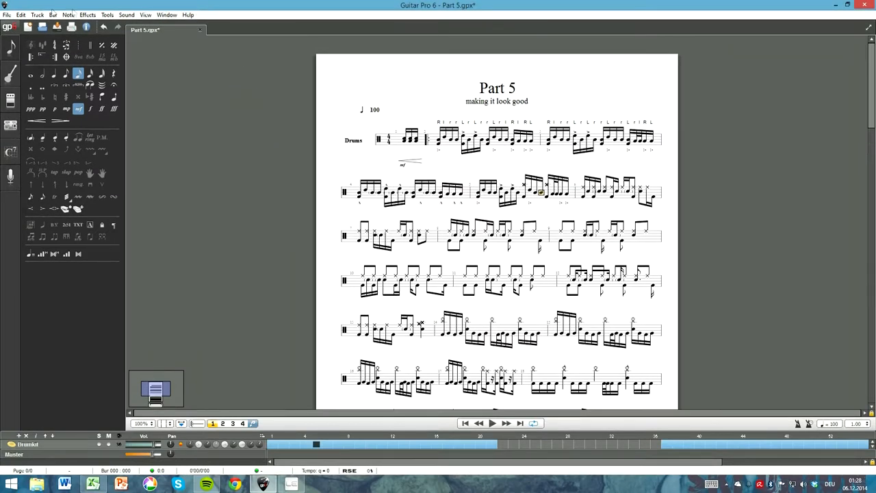
click(149, 424)
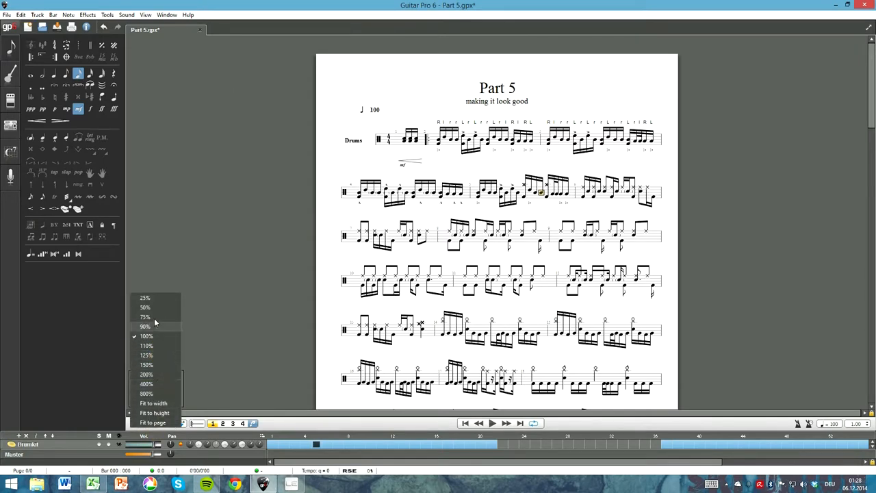
click(154, 317)
click(149, 424)
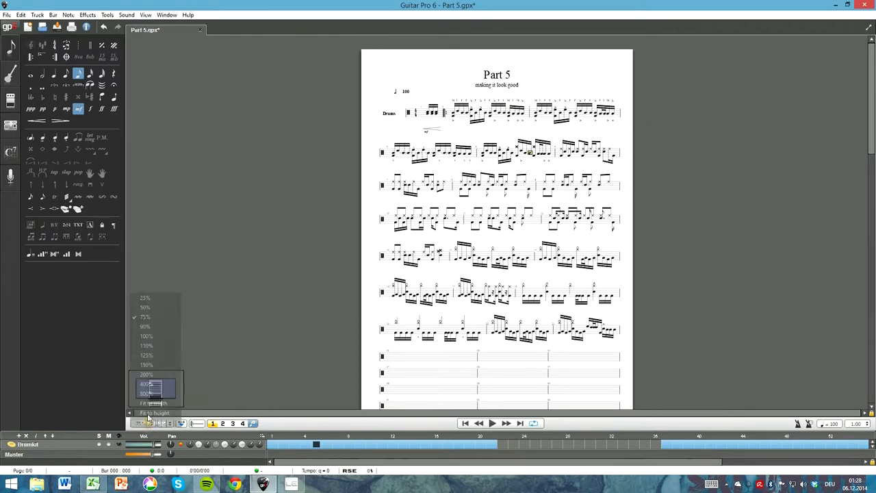
click(150, 336)
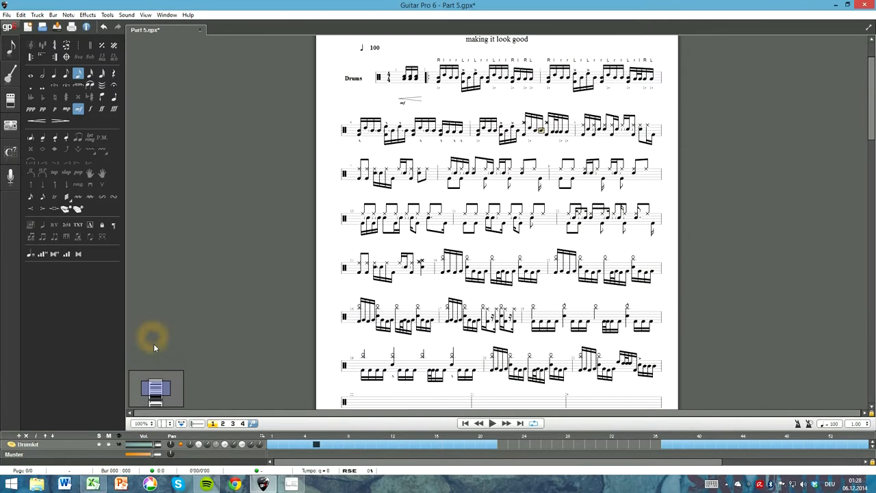
Step: Try the Page (2 per column) and Vertical screen layouts for the score, and return it to Page (1 per column)
click(168, 424)
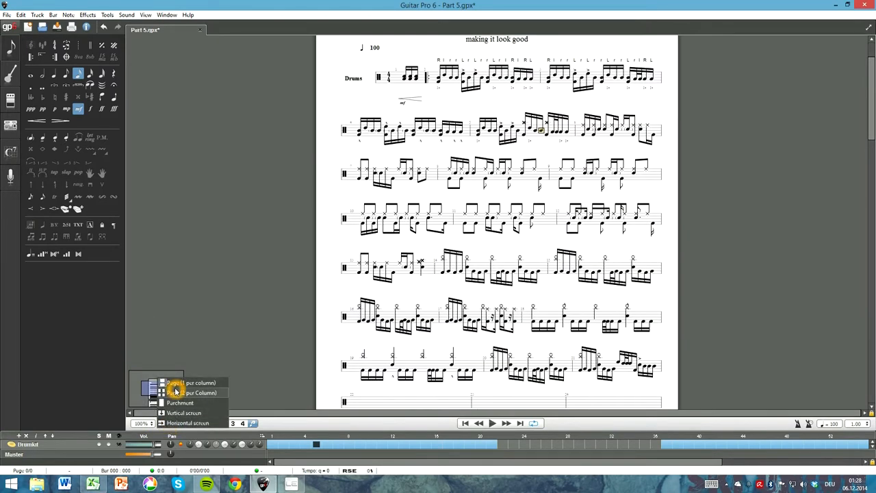
click(178, 394)
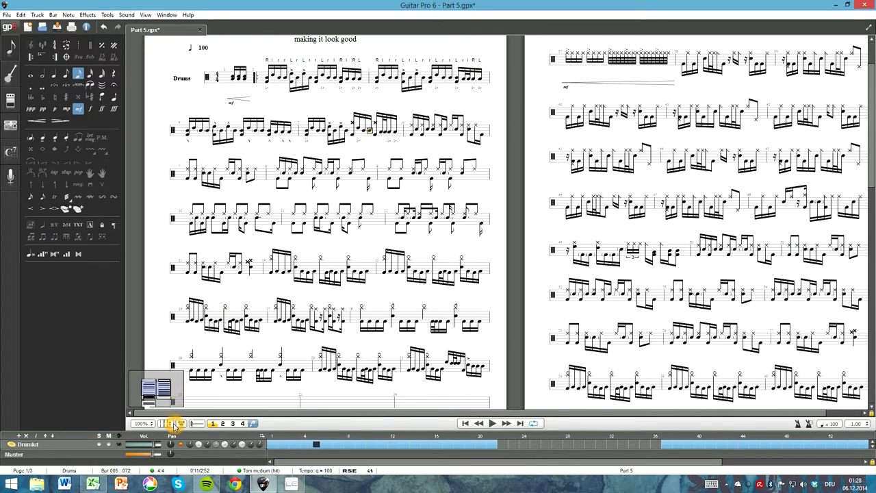
click(172, 424)
click(171, 407)
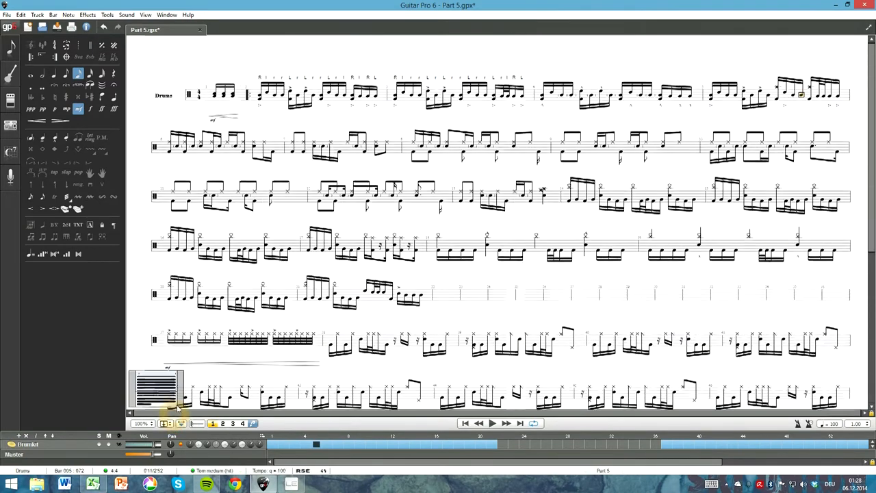
scroll(251, 319, down, 3)
scroll(264, 312, up, 6)
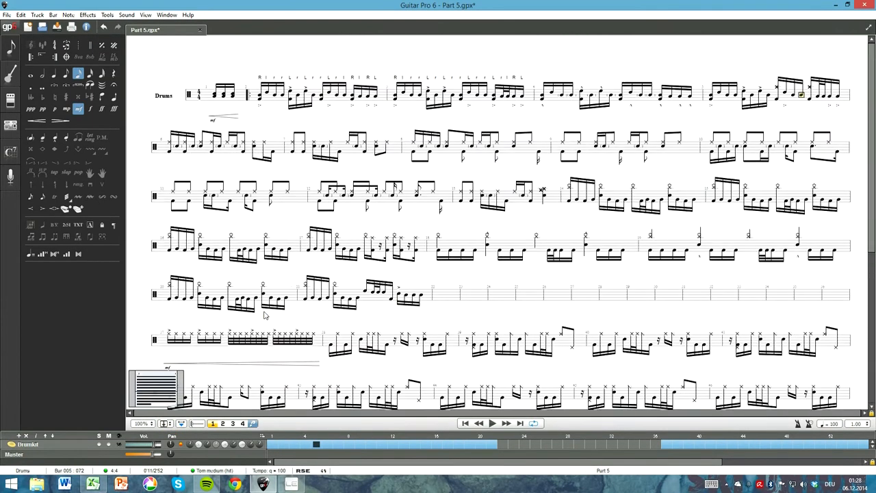
click(171, 425)
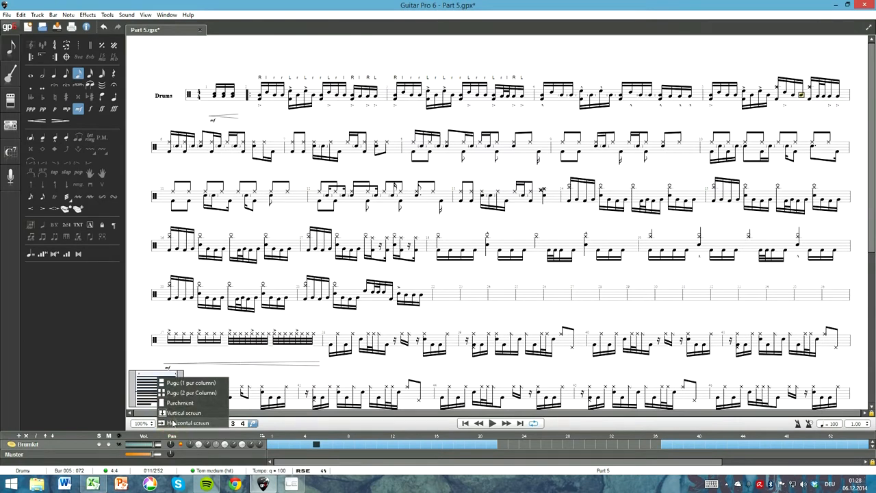
click(179, 383)
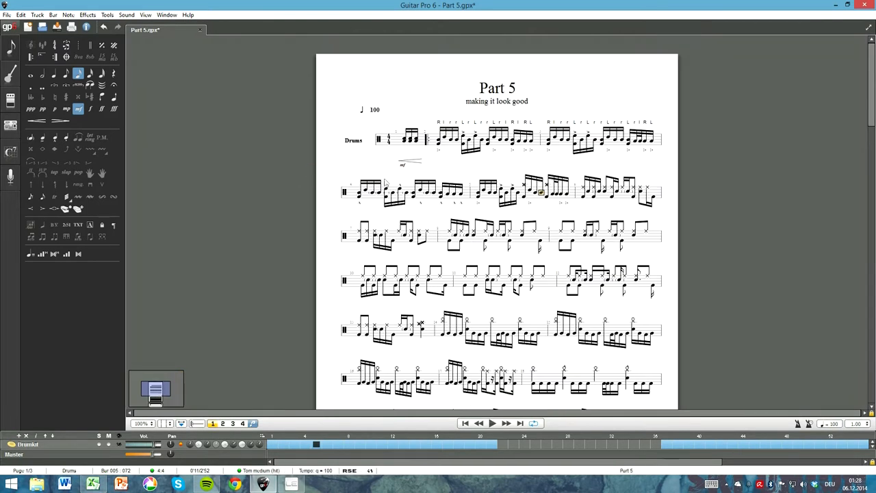
Step: Fill the score information fields with "artist", "album", "lyrics", "music", "copyright", "Tab", "instructions" and Remarks, apply it, and check the header and footer
click(358, 203)
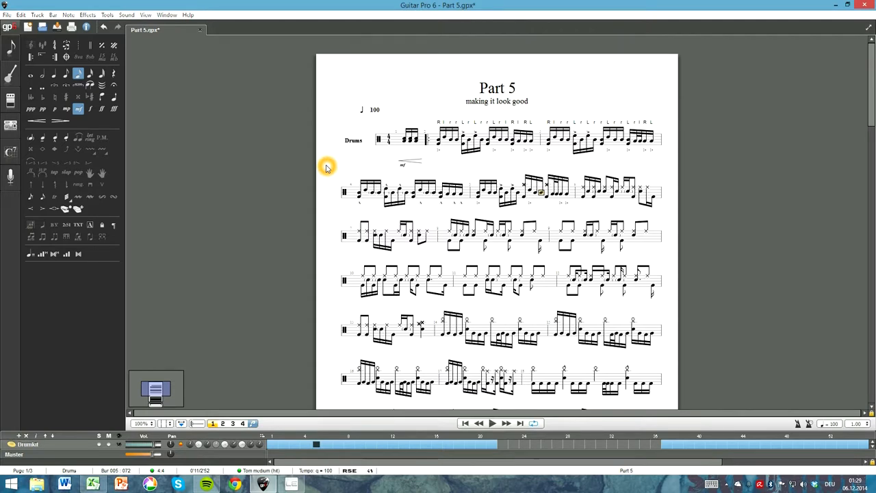
key(F5)
click(407, 190)
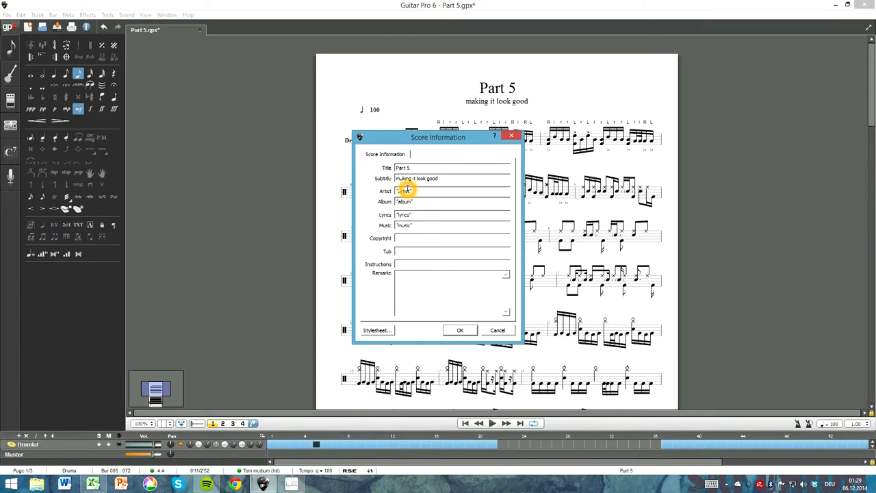
text("copyright)
text("Tab)
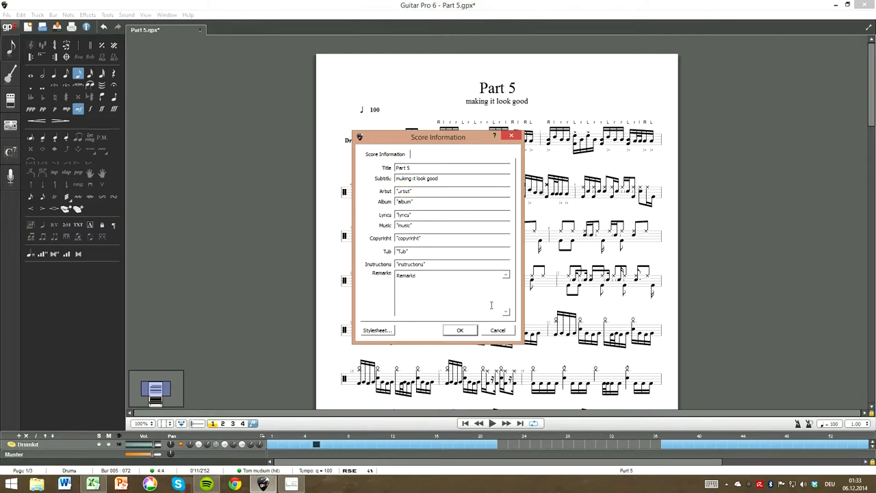
click(460, 331)
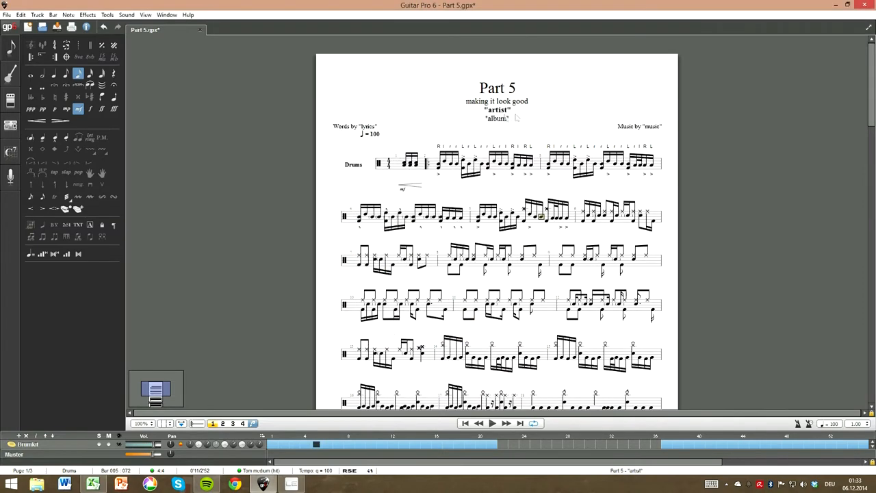
click(452, 122)
scroll(485, 277, down, 5)
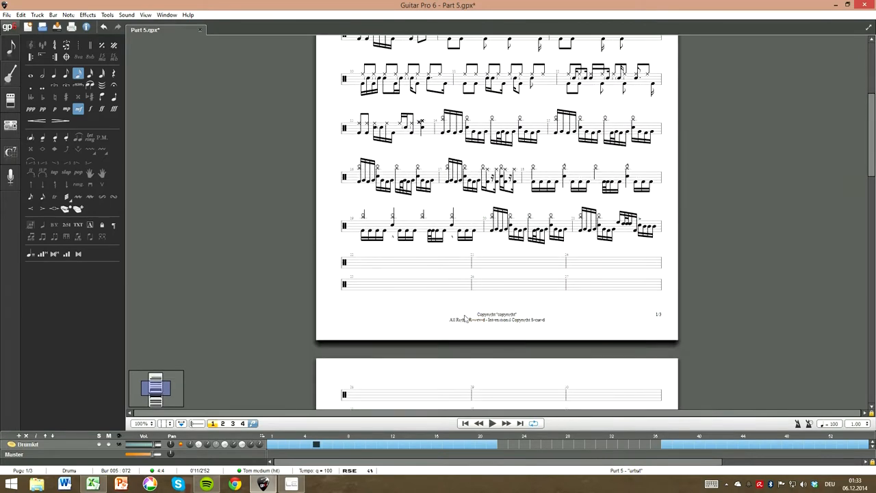
scroll(384, 297, up, 3)
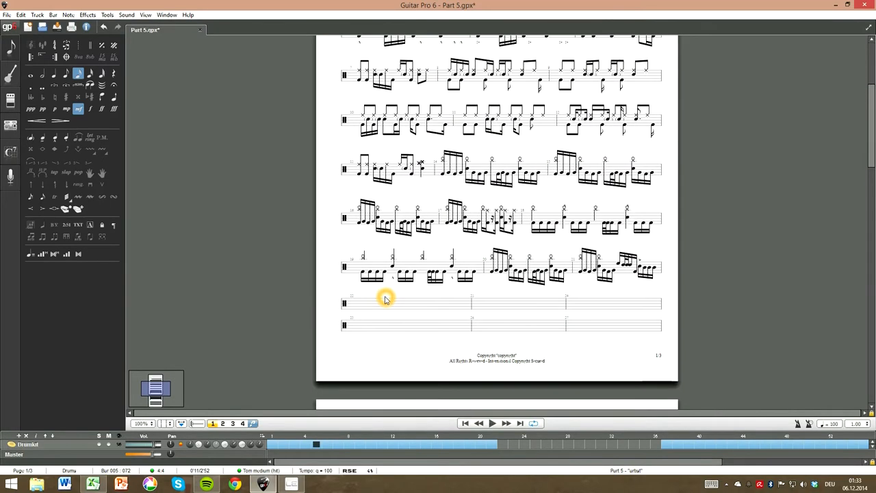
scroll(308, 254, up, 2)
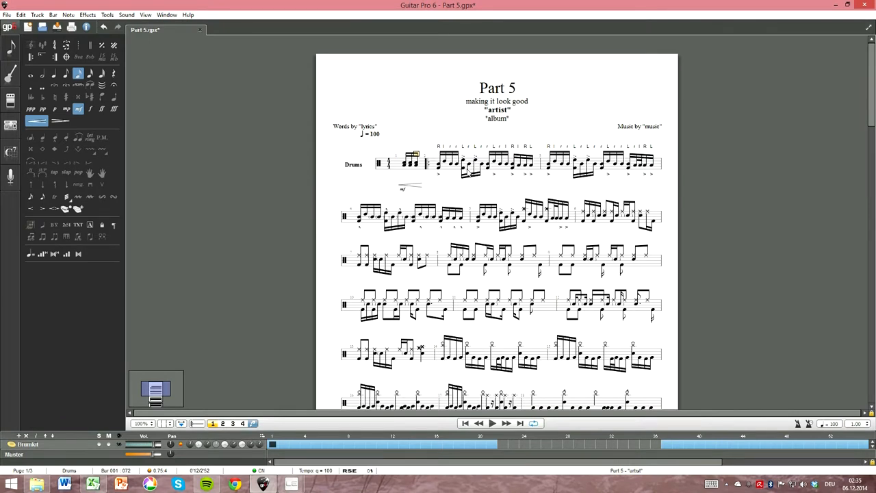
Step: Open the text annotation on the first note of bar 2 and close it
click(441, 165)
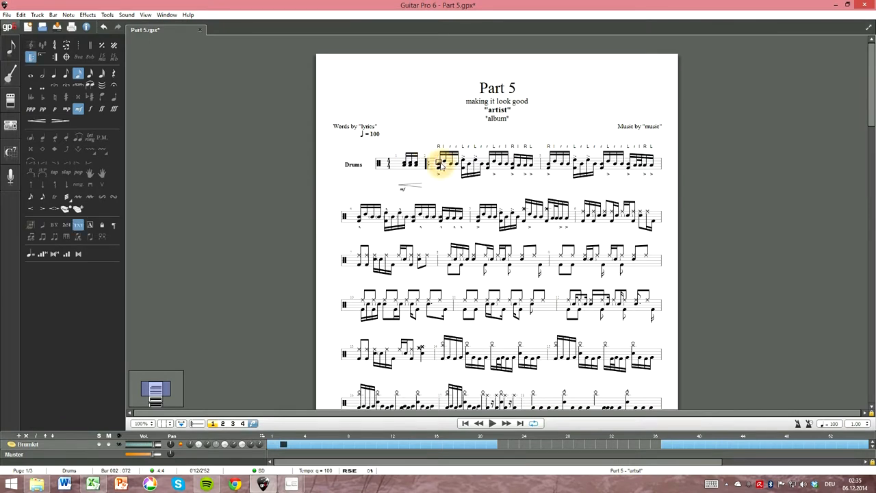
click(440, 200)
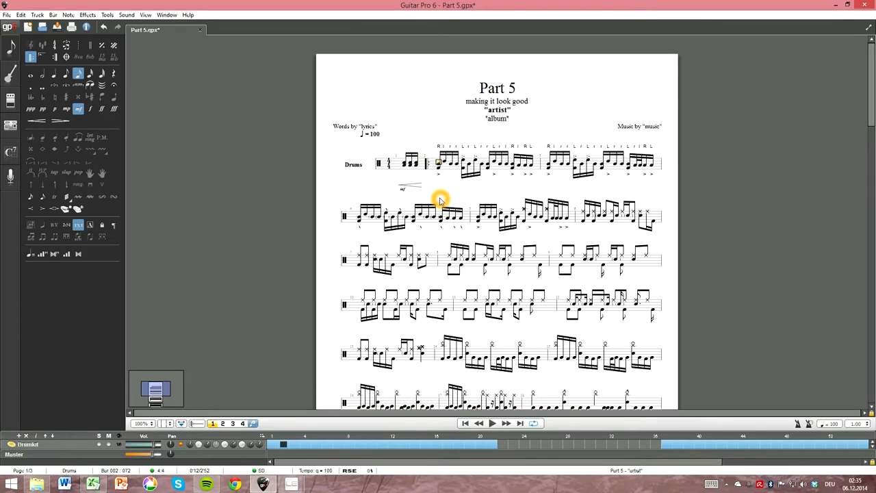
key(t)
click(478, 232)
click(483, 229)
click(491, 214)
Step: Isolate voice 2 and voice 1 in turn, and select bars 6 and 7 in voice 1
click(223, 424)
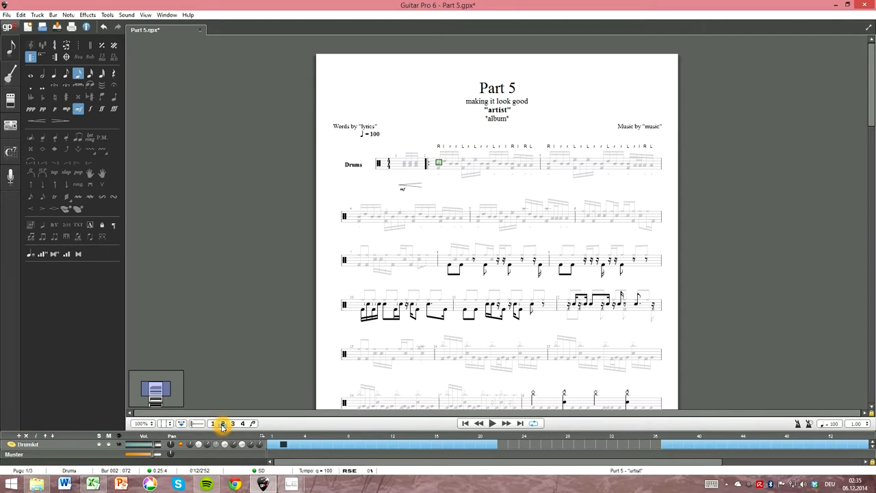
click(212, 425)
drag(585, 213, 426, 258)
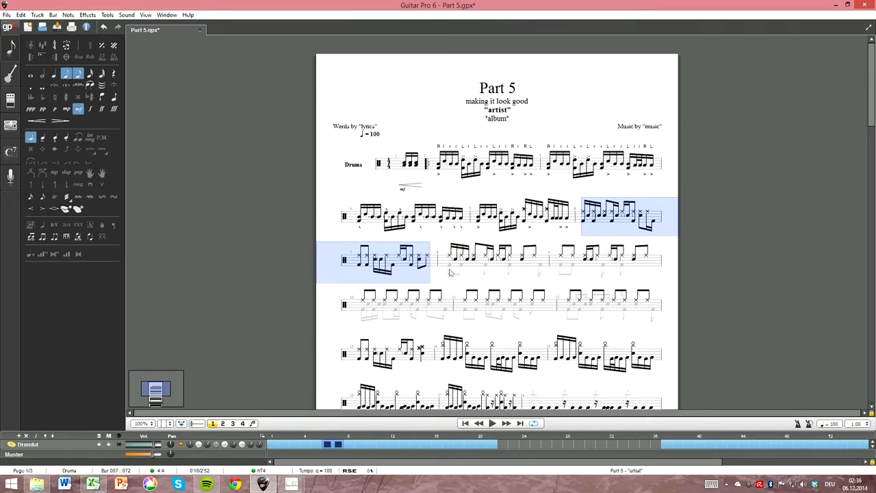
Step: Make voice 2 the active voice and turn on Multi Voice Edition
click(223, 424)
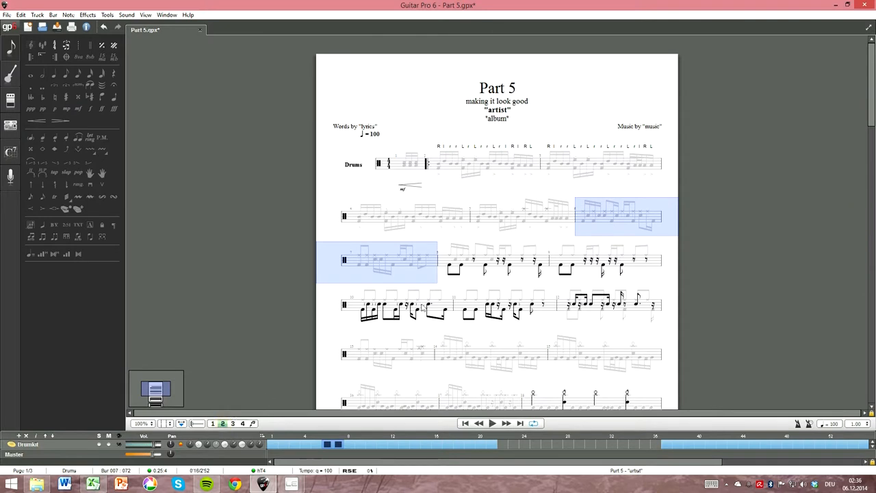
click(253, 424)
click(254, 423)
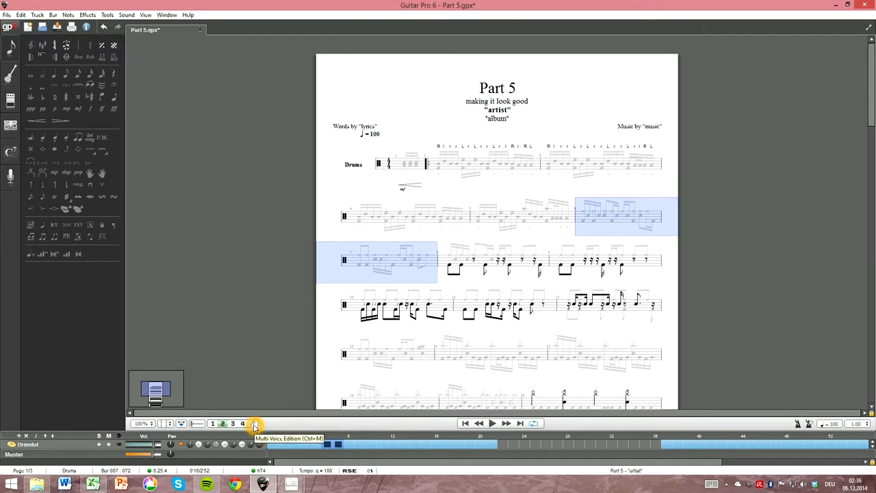
click(253, 423)
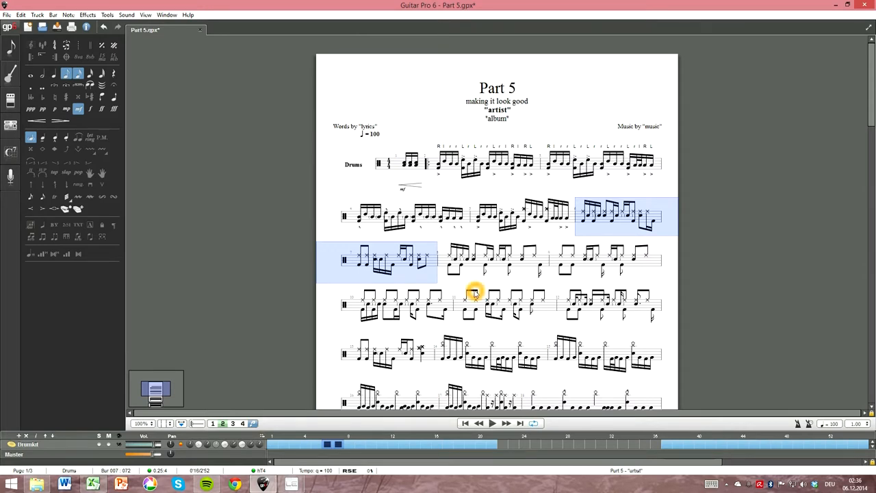
Step: Turn off hiding of useless rests in standard notation in the stylesheet's notation options and accept the change
key(F7)
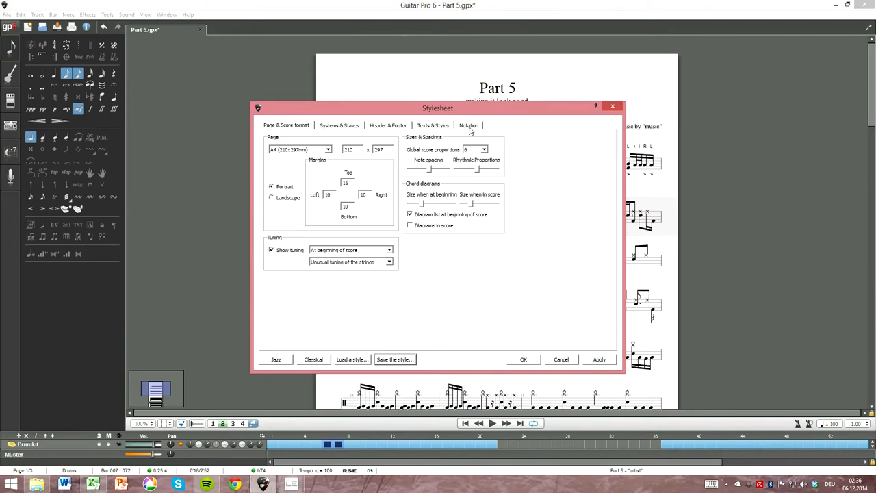
click(469, 125)
click(409, 261)
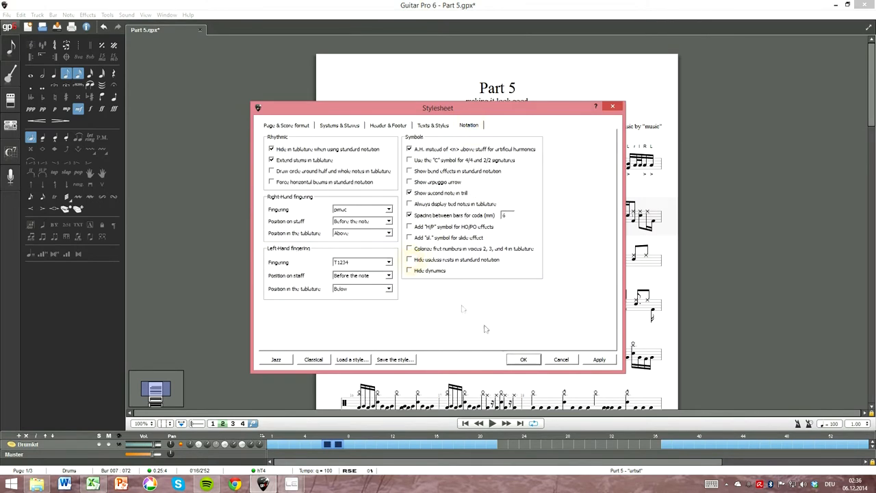
click(523, 359)
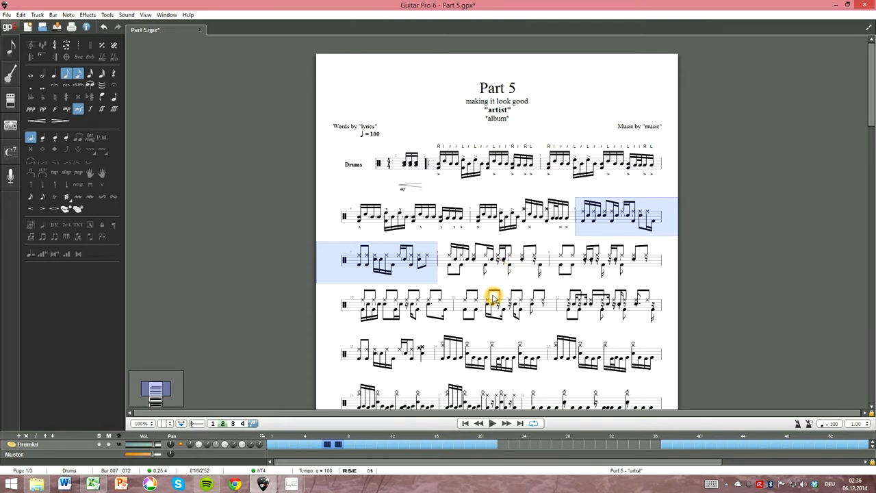
Step: Turn hiding of useless rests in standard notation back on in the stylesheet and accept it
key(F7)
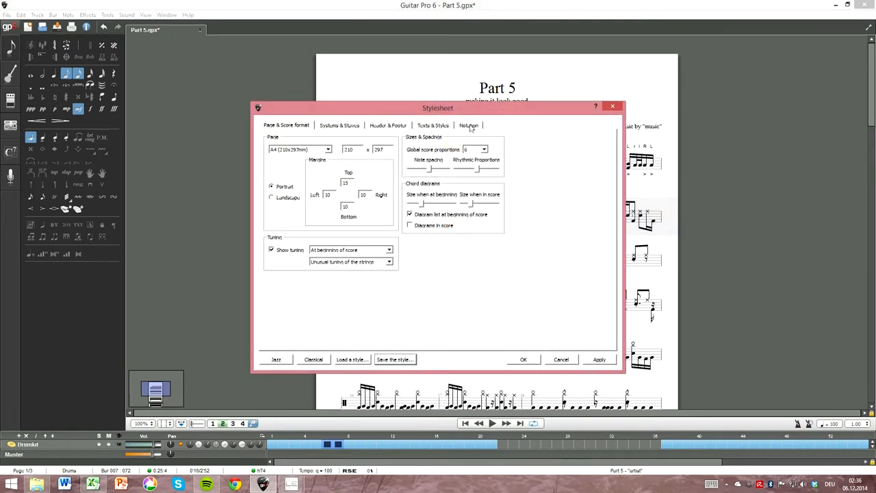
click(469, 125)
click(523, 359)
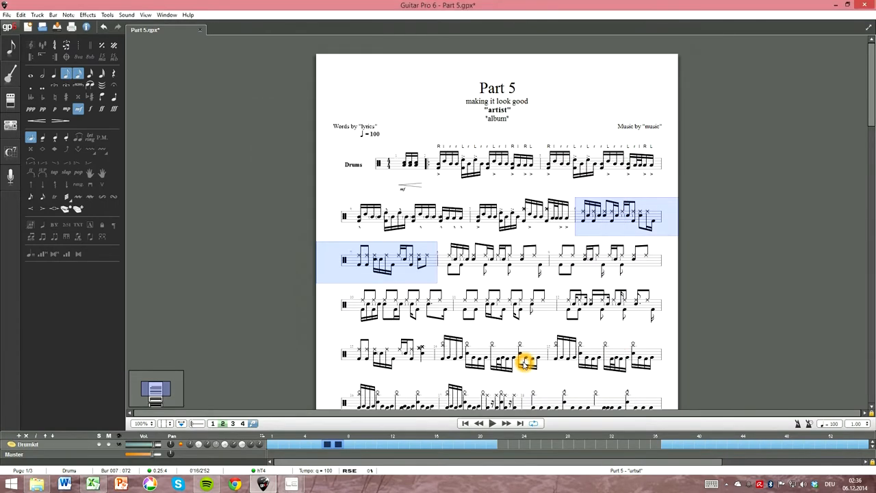
Step: Switch Multi Voice Edition off and on again to examine the voice 2 notes in bars 10 to 12
click(253, 423)
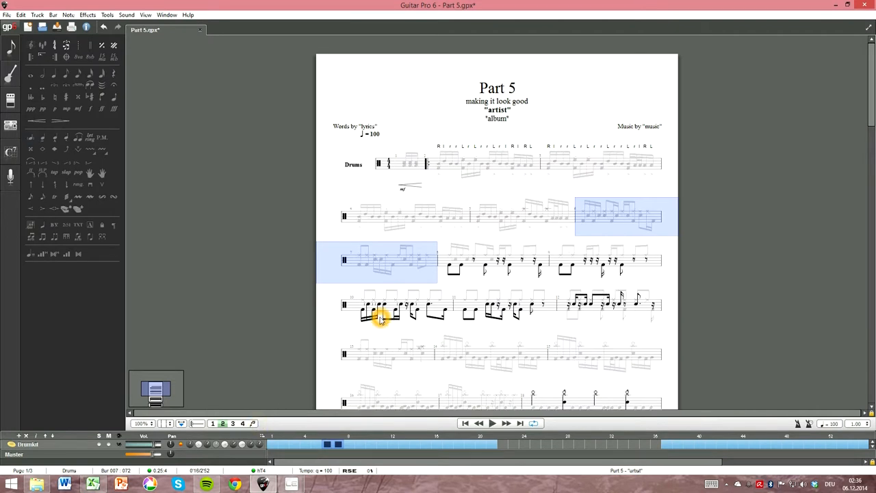
click(539, 299)
click(253, 423)
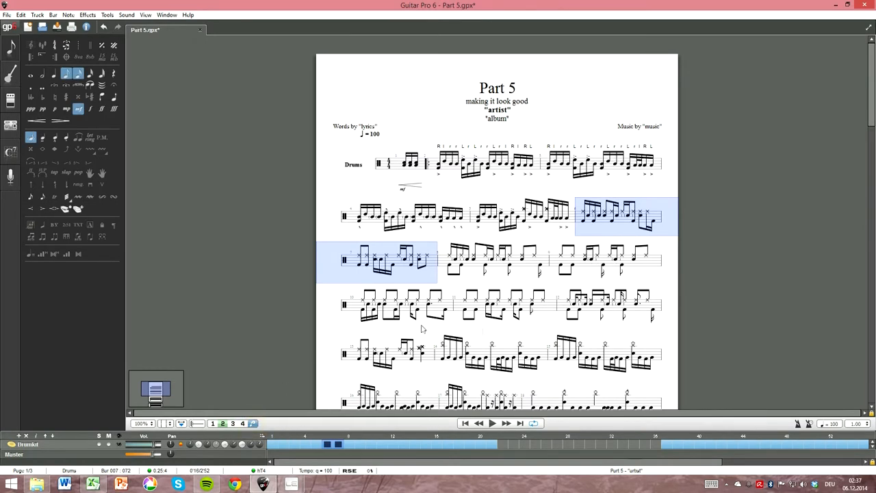
click(579, 310)
click(578, 299)
click(633, 305)
Step: Turn off Multi Voice Edition with voice 2 active and break all beams between the notes of bar 12
click(252, 423)
click(225, 423)
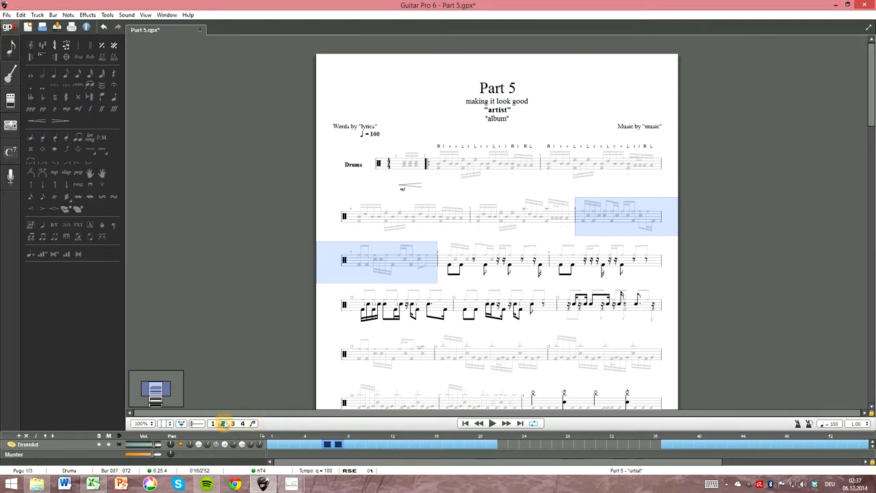
drag(573, 304, 651, 303)
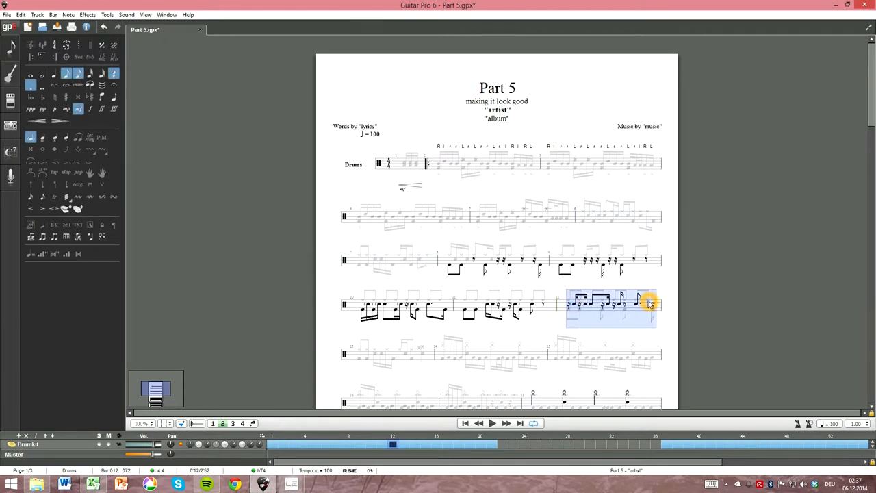
click(56, 239)
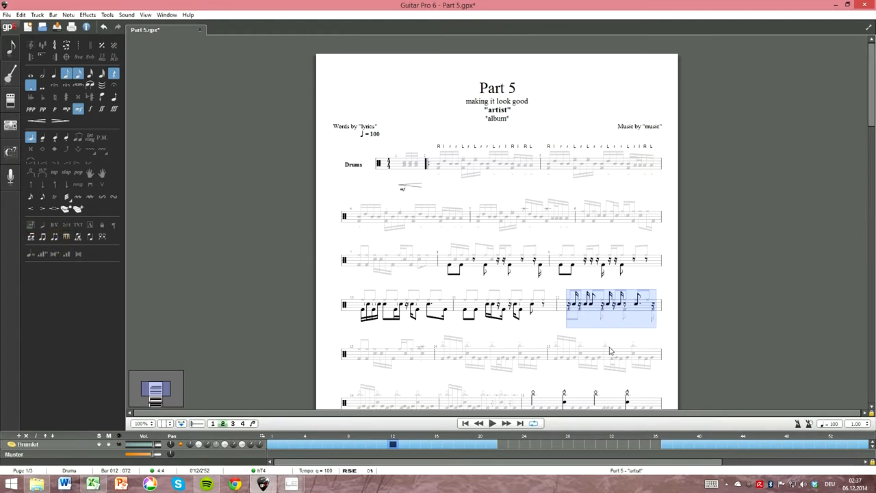
Step: Beam together the two adjacent notes at the second beat group of bar 12 in voice 2
click(589, 301)
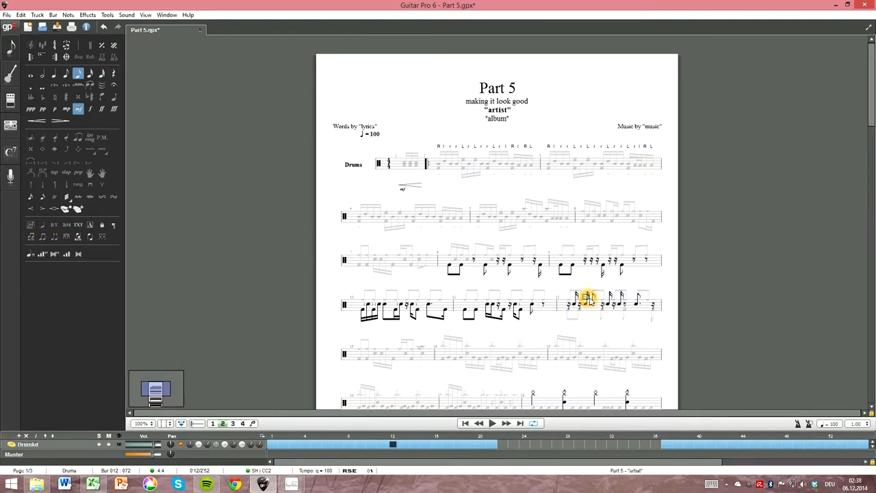
click(44, 237)
click(44, 237)
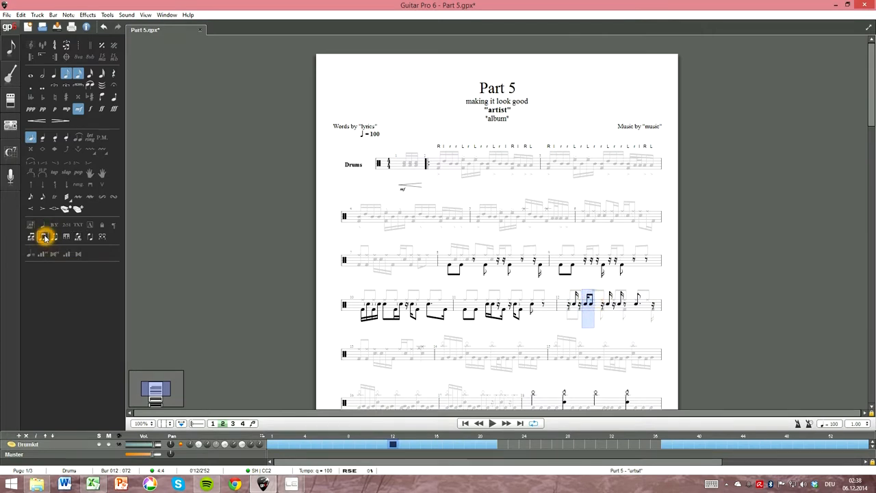
click(518, 309)
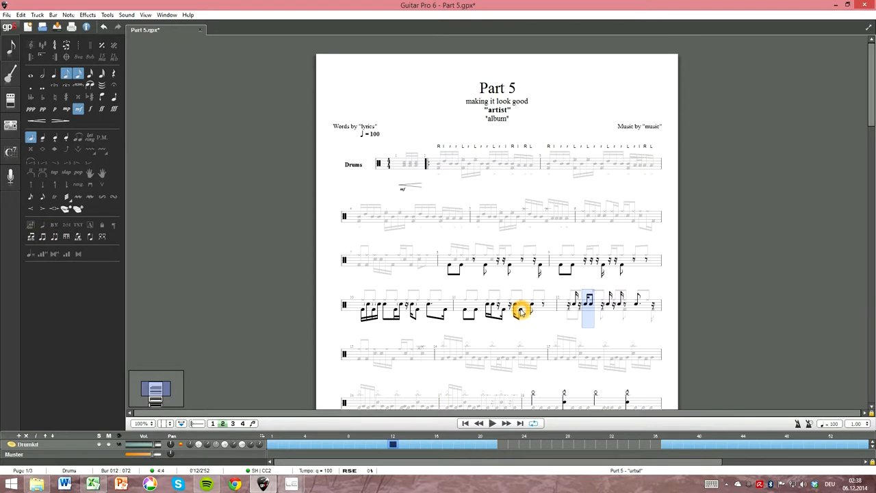
click(30, 236)
Step: Point all voice 2 stems in bar 12 downward and turn Multi Voice Edition back on
click(253, 423)
click(607, 303)
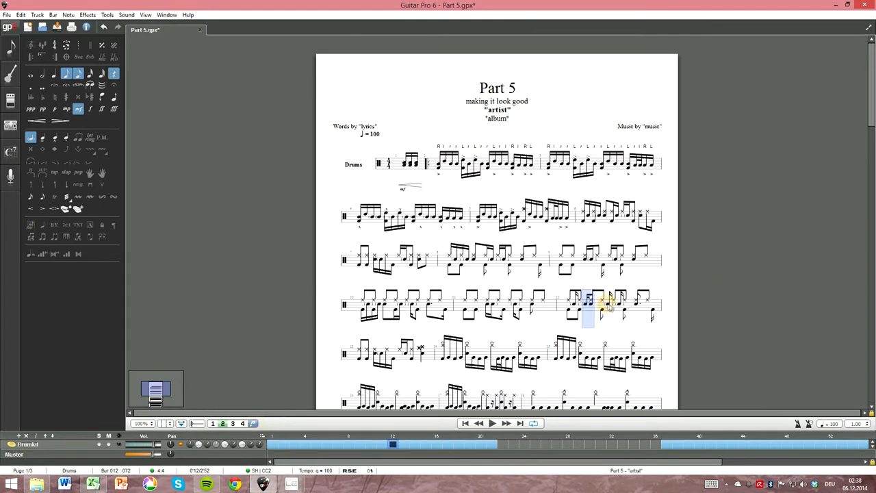
click(567, 302)
click(252, 423)
drag(571, 302, 656, 305)
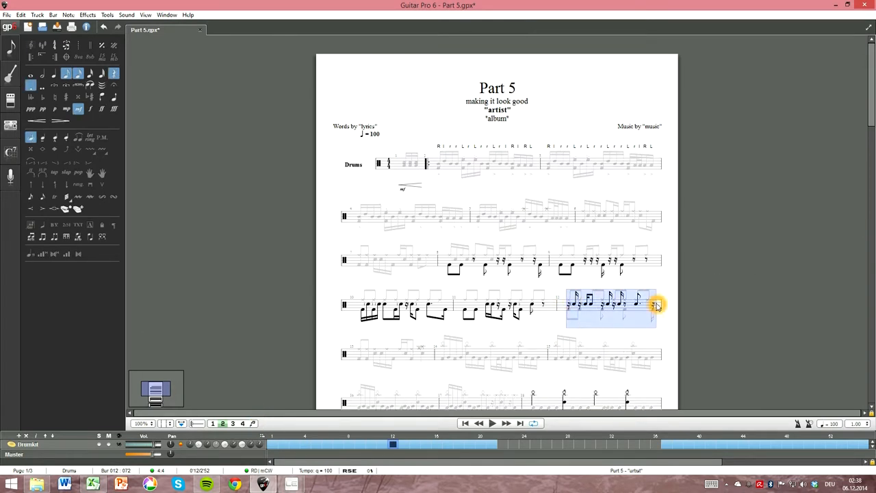
click(90, 237)
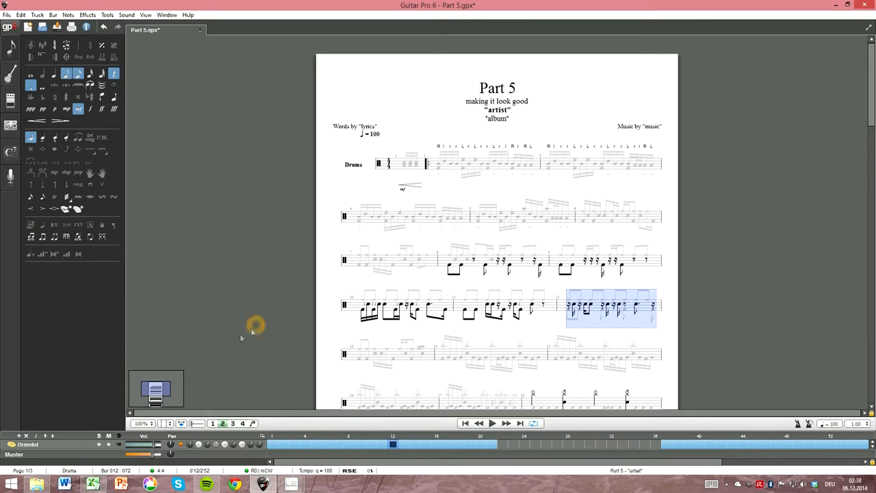
click(253, 423)
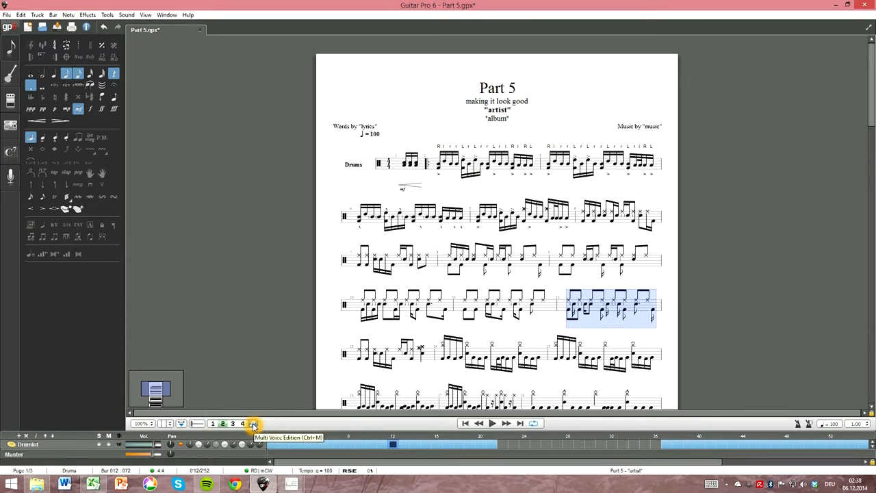
Step: Select bars 8 and 9 in voice 1 and open the Move/Swap Voices tool
click(484, 319)
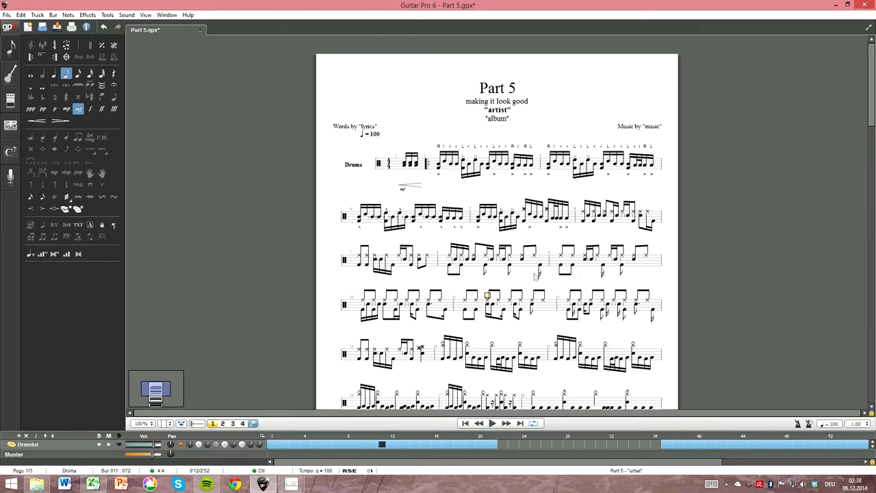
click(581, 254)
click(454, 254)
drag(479, 258, 642, 258)
click(109, 15)
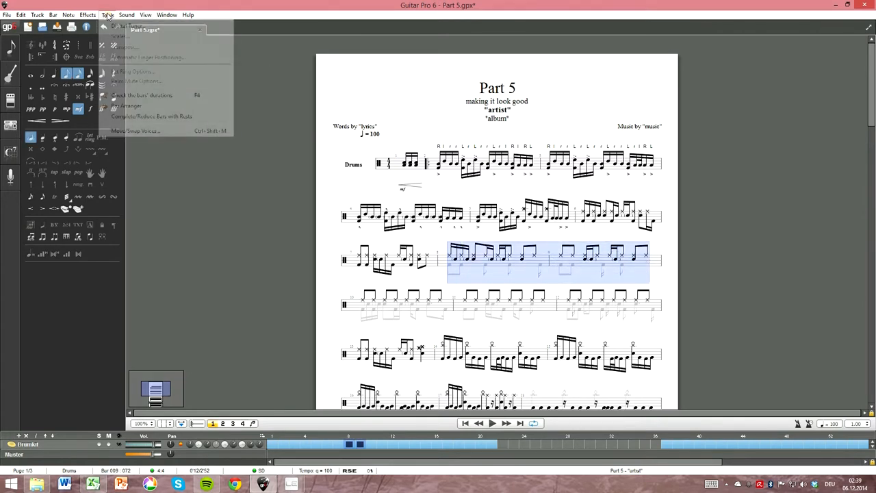
click(136, 132)
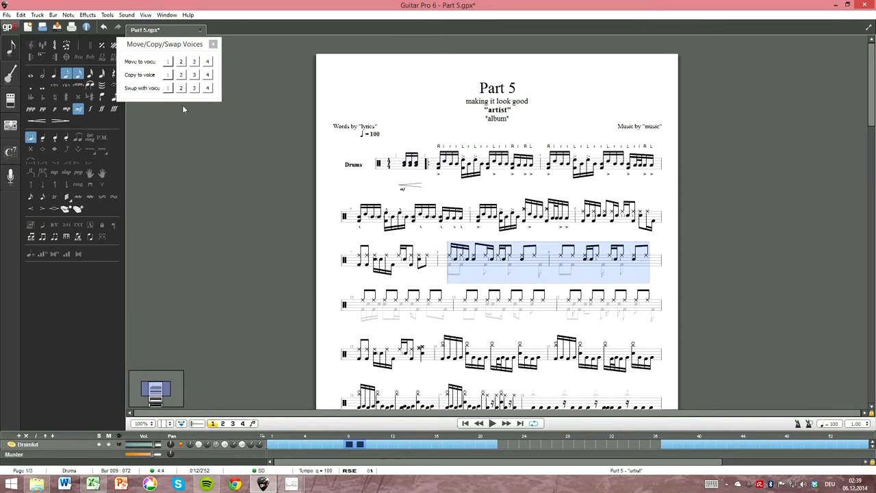
Step: Review the move, copy and swap options for voices 2, 3 and 4, and close the voices tool
click(174, 62)
click(195, 63)
click(206, 62)
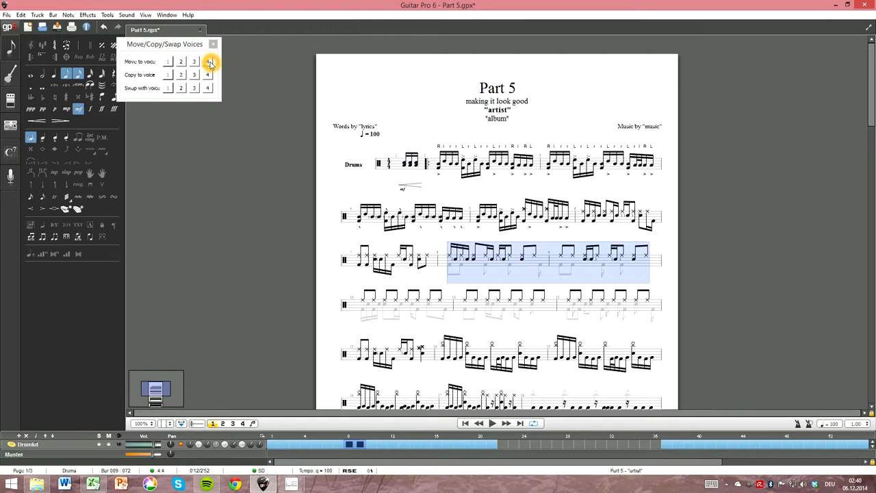
click(192, 89)
click(204, 89)
click(213, 45)
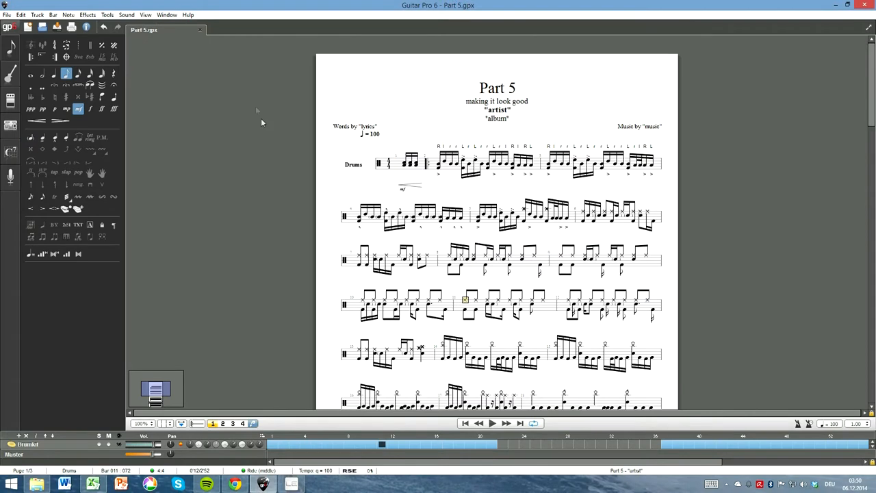
Step: Play the score from the first note of the incomplete opening bar into the next bar, and stop playback
click(406, 167)
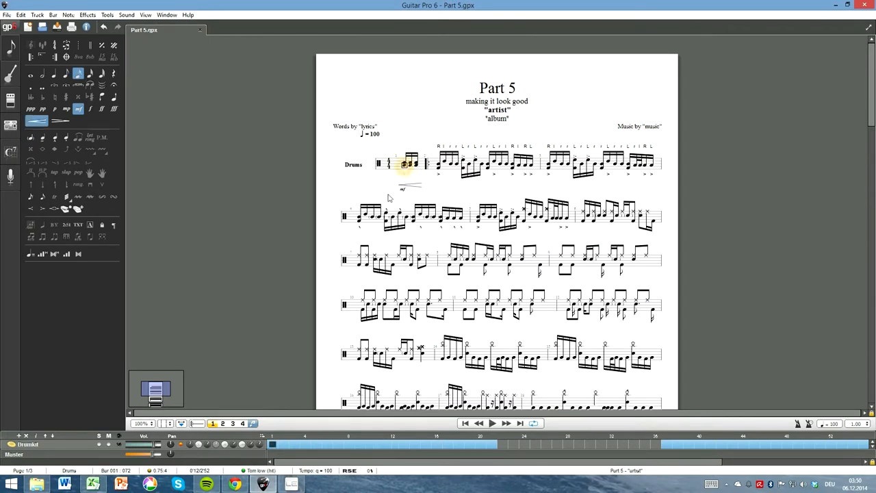
click(389, 192)
key(space)
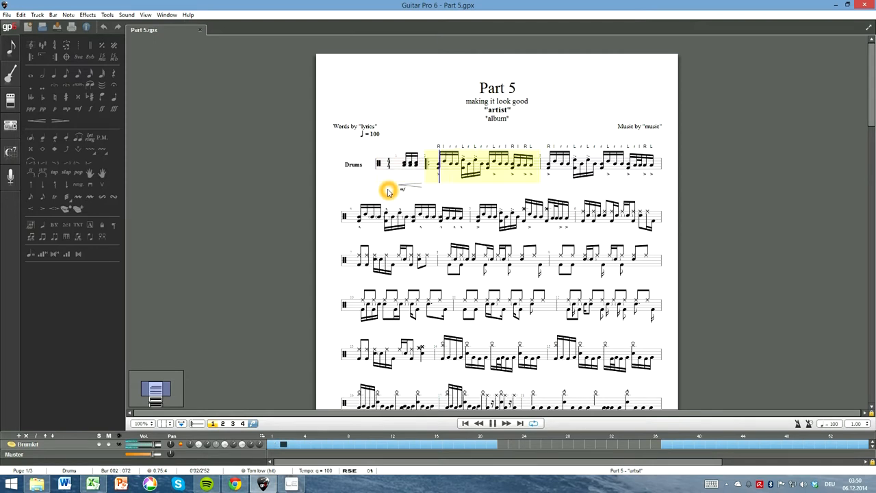
key(space)
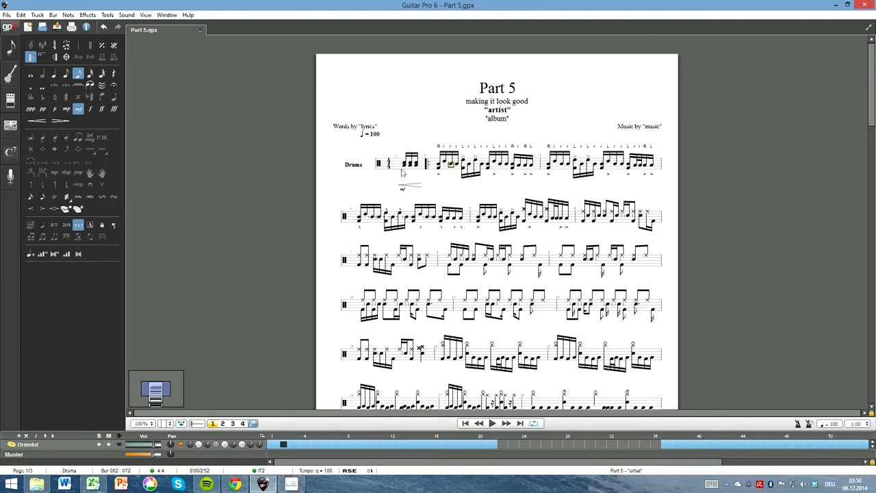
Step: Mark the opening bar as Anacrusis (Pickup Bar) and check its timing by playing the score from there
click(404, 163)
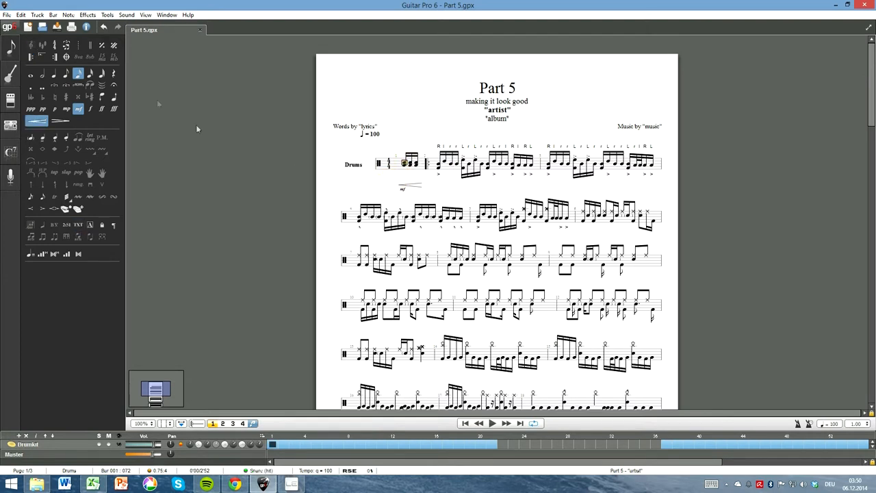
click(53, 14)
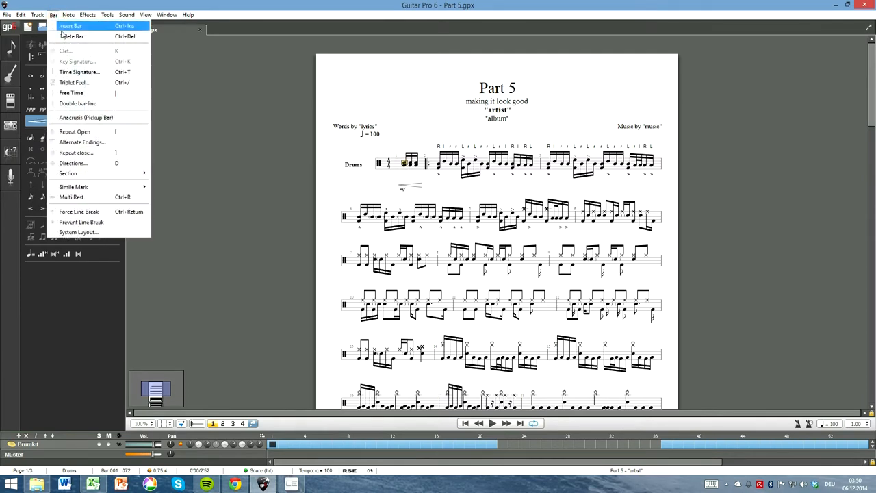
click(87, 123)
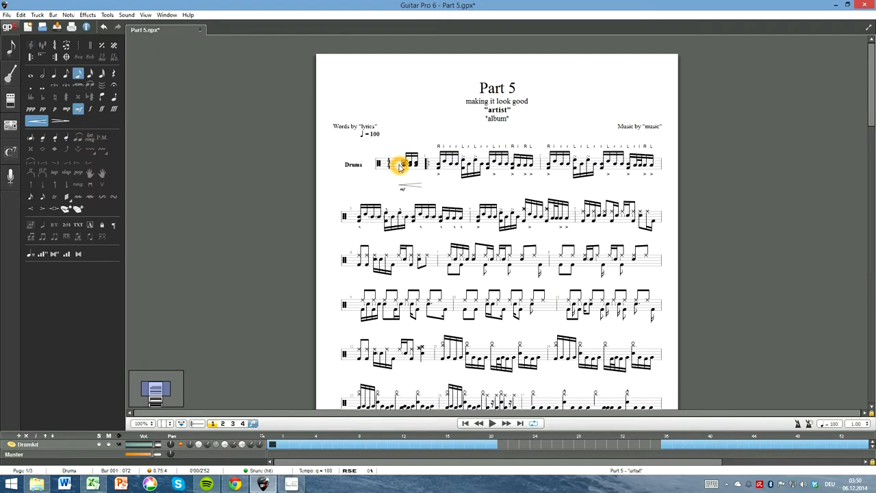
key(space)
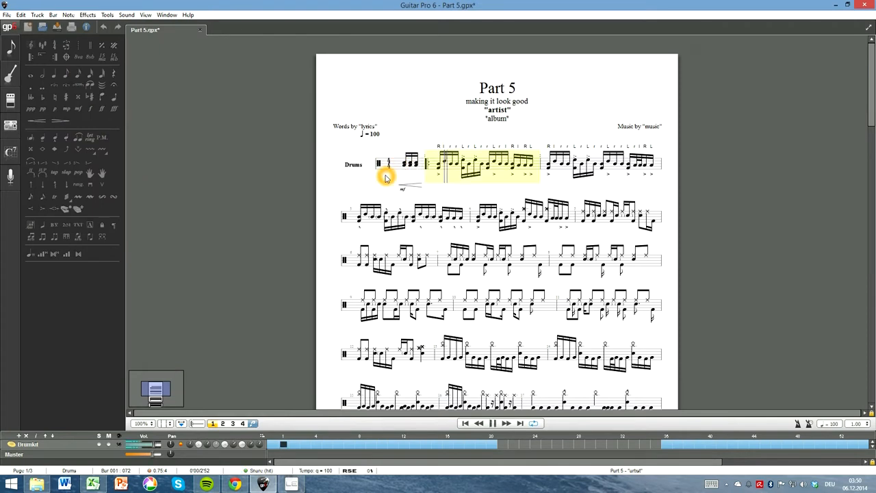
key(space)
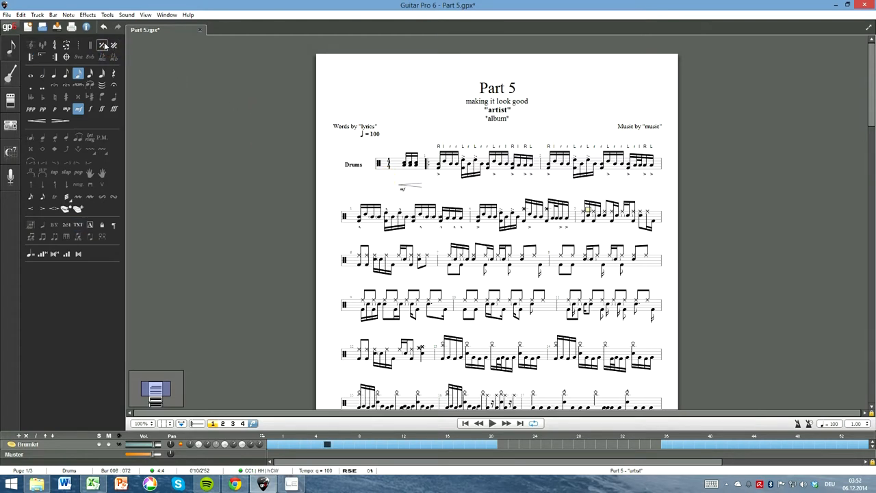
Step: View the Simile Mark options for repeating one bar or two bars, and close them without choosing one
click(53, 15)
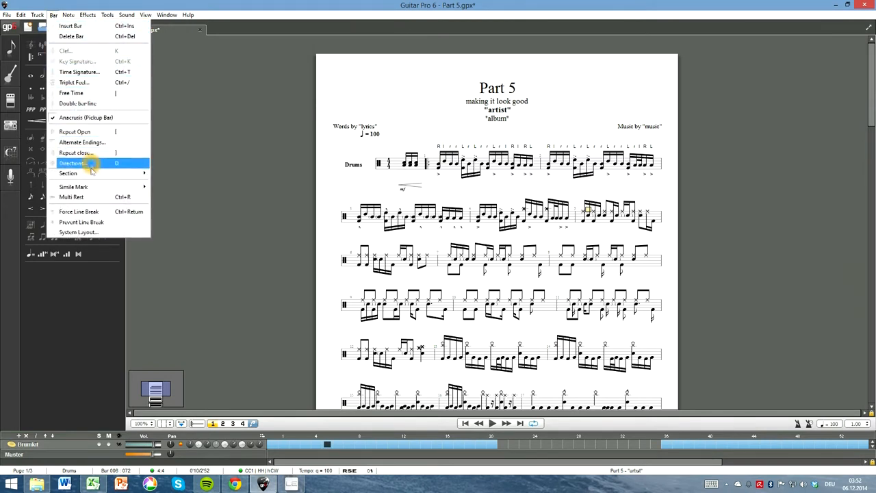
mouse_move(94, 186)
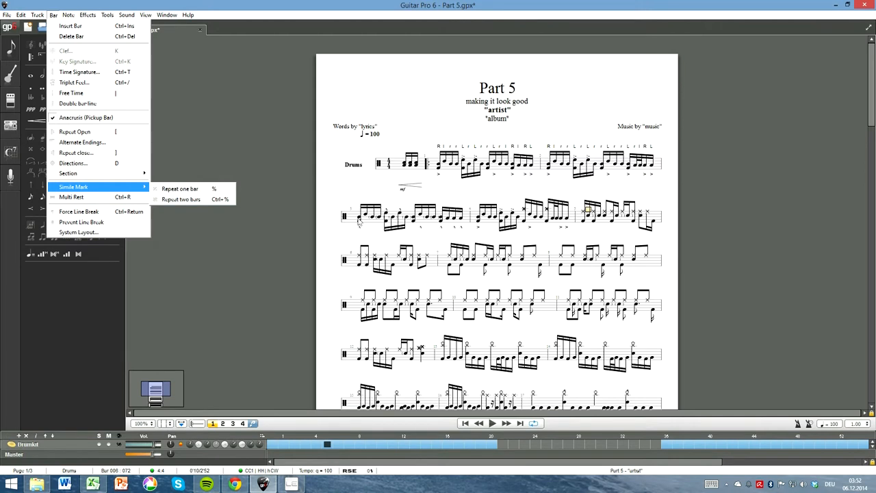
click(489, 219)
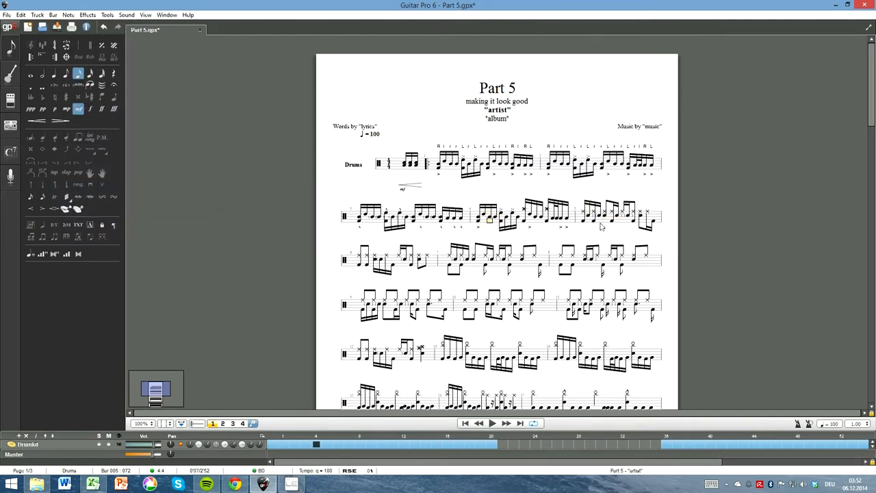
Step: Copy the last two bars of the third staff line and paste them over the two bars directly before them
drag(583, 213, 438, 260)
click(454, 260)
click(454, 259)
drag(454, 258, 645, 259)
drag(583, 212, 432, 267)
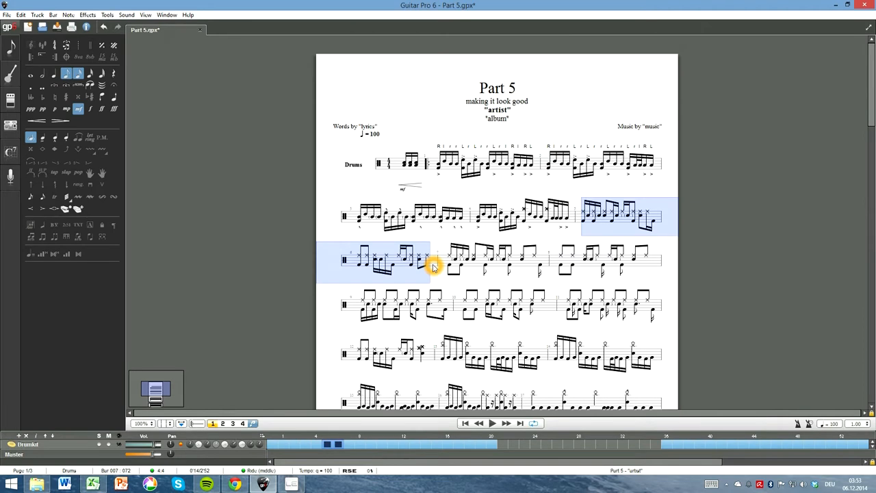
key(ctrl+v)
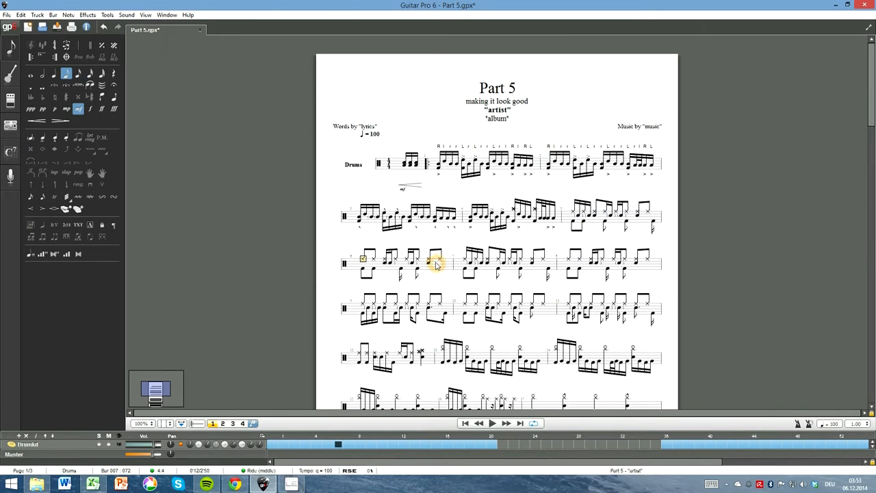
Step: Replace the last two bars of the third staff line with a two-bar simile mark
drag(464, 259, 656, 258)
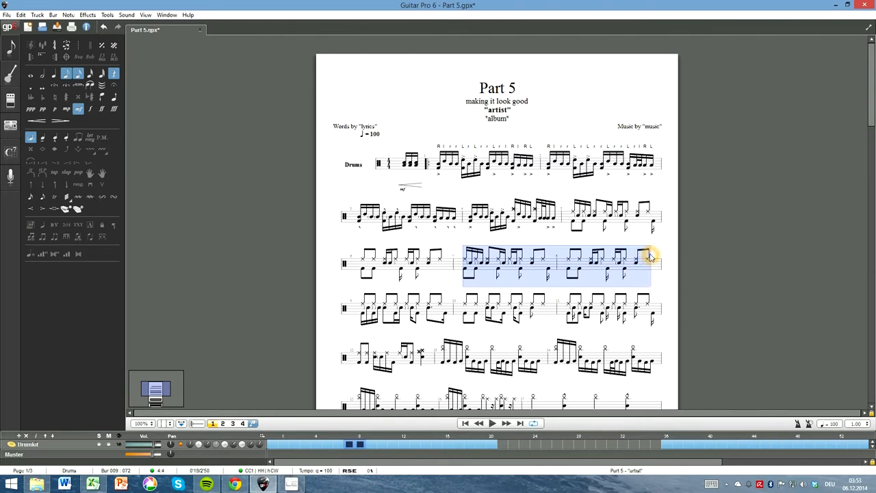
click(113, 45)
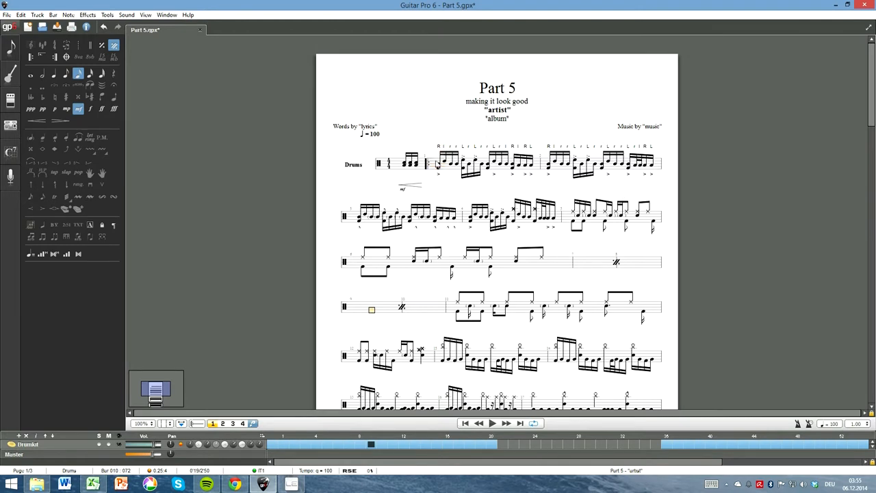
Step: Add a repeat start to the first bar of the fourth staff line and a repeat close to the last bar of the first line
click(30, 57)
click(652, 172)
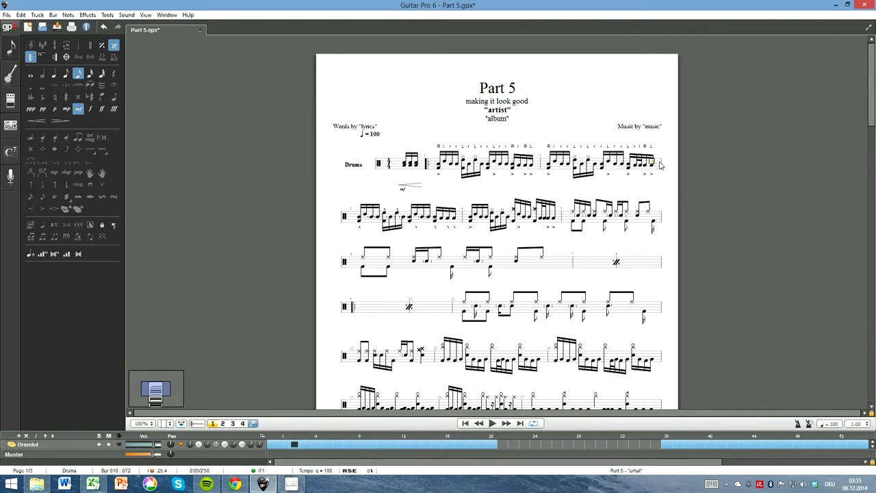
click(54, 58)
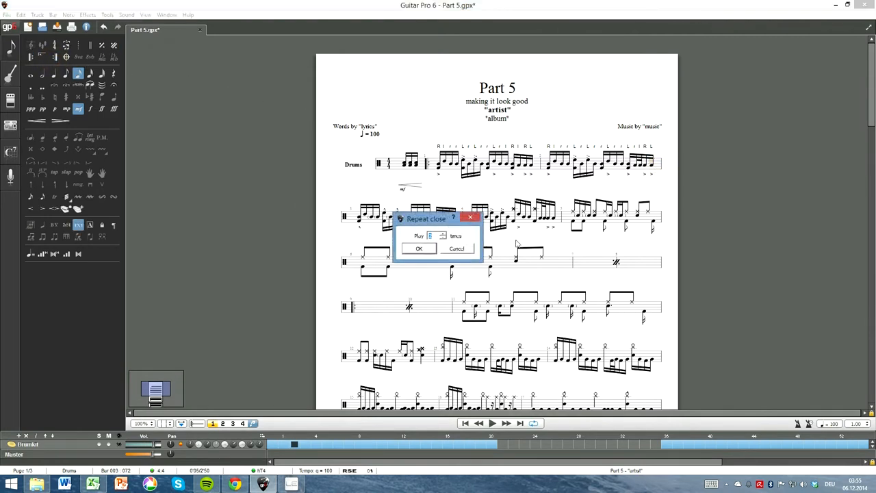
click(419, 249)
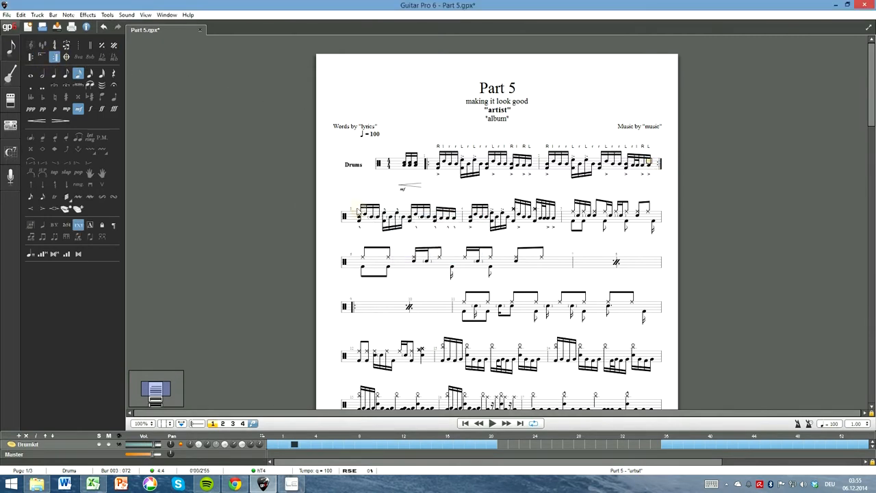
Step: Delete the first bar of the second staff line
drag(357, 211, 455, 212)
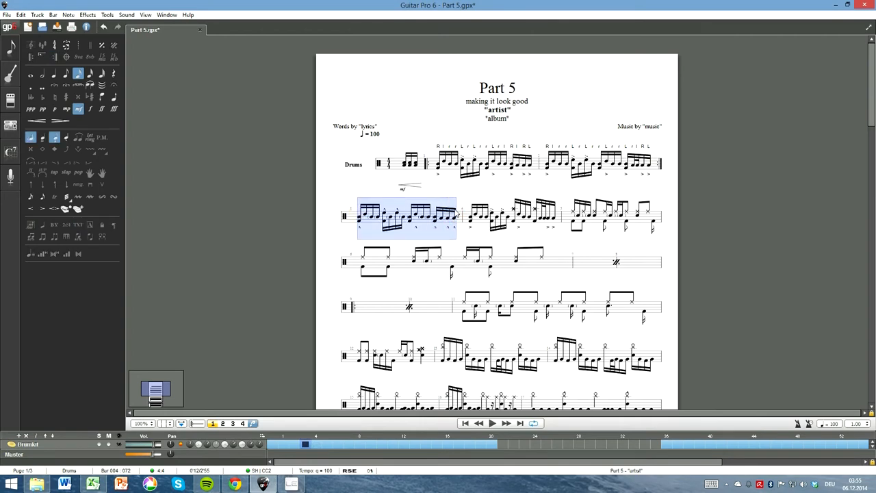
key(ctrl+Delete)
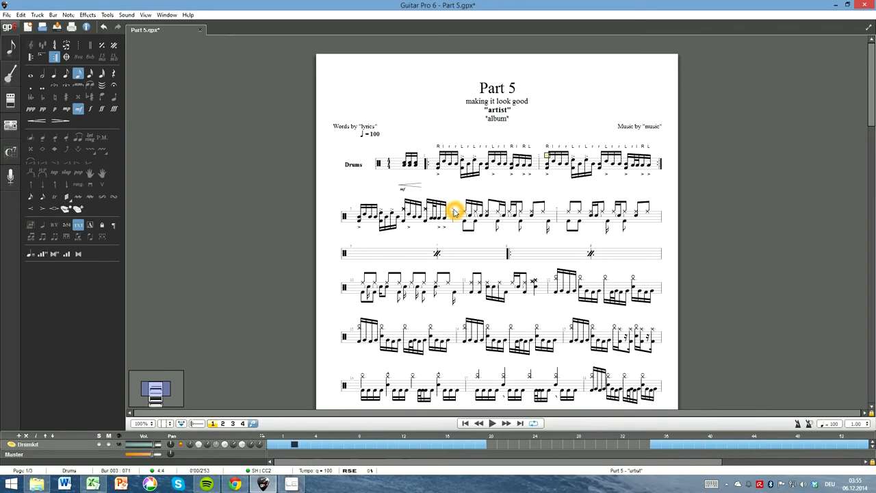
click(408, 209)
Step: Mark the last bar of the first staff line as alternate ending 1
drag(548, 157, 656, 163)
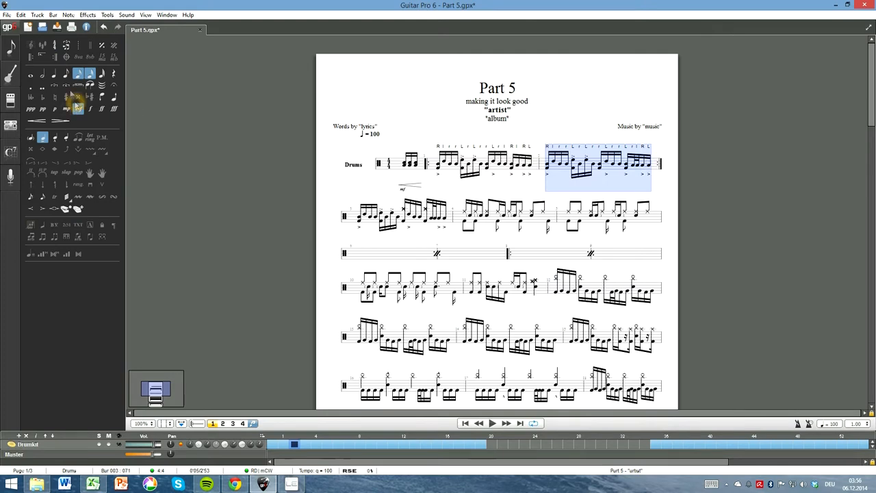
click(42, 57)
click(403, 219)
click(427, 276)
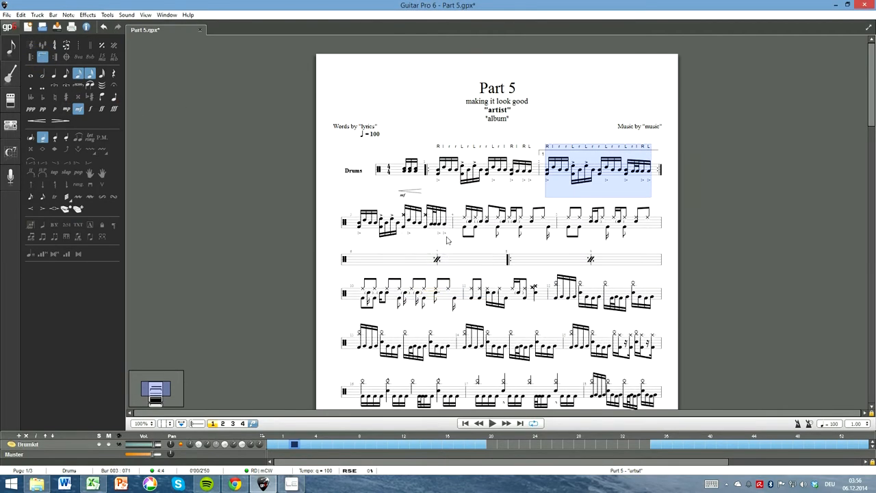
Step: Mark the first bar of the second staff line as alternate ending 2
drag(354, 217, 448, 220)
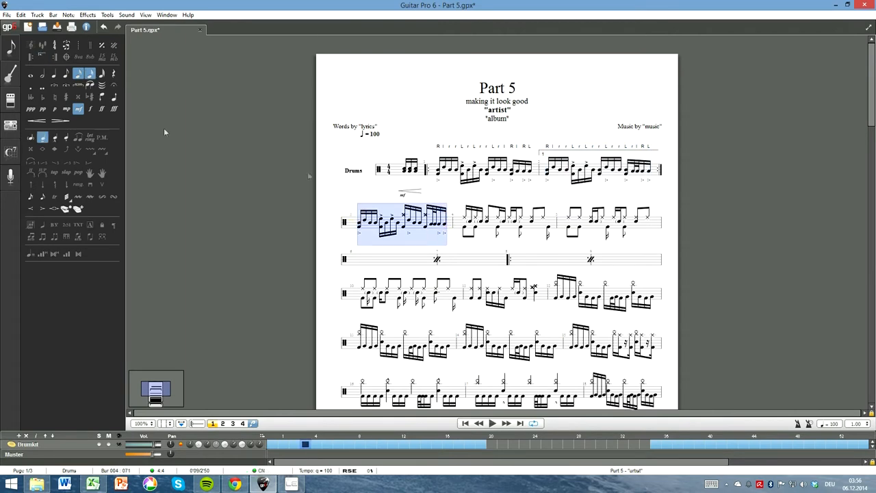
click(42, 57)
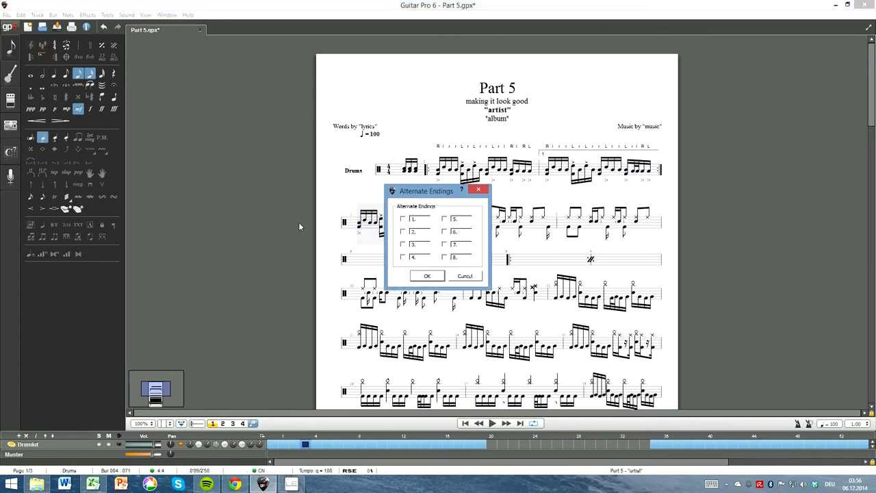
click(402, 231)
click(428, 276)
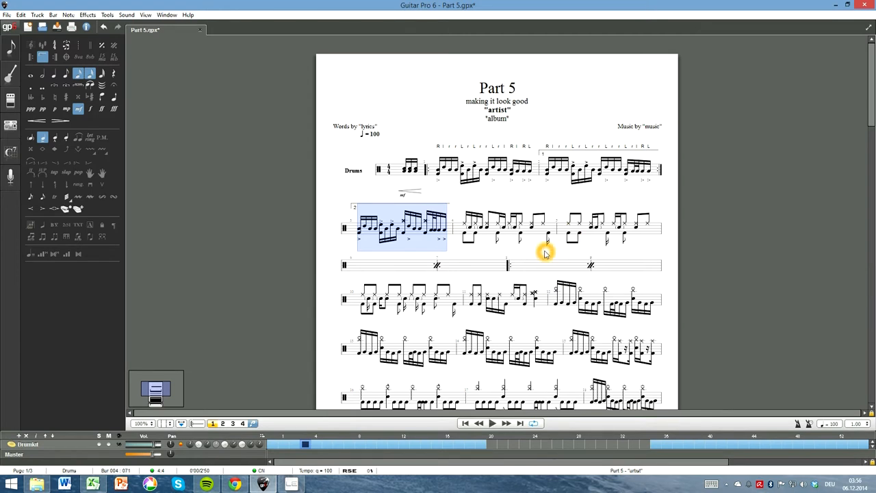
Step: Add a double bar line at the end of the bar with alternate ending 2
click(444, 227)
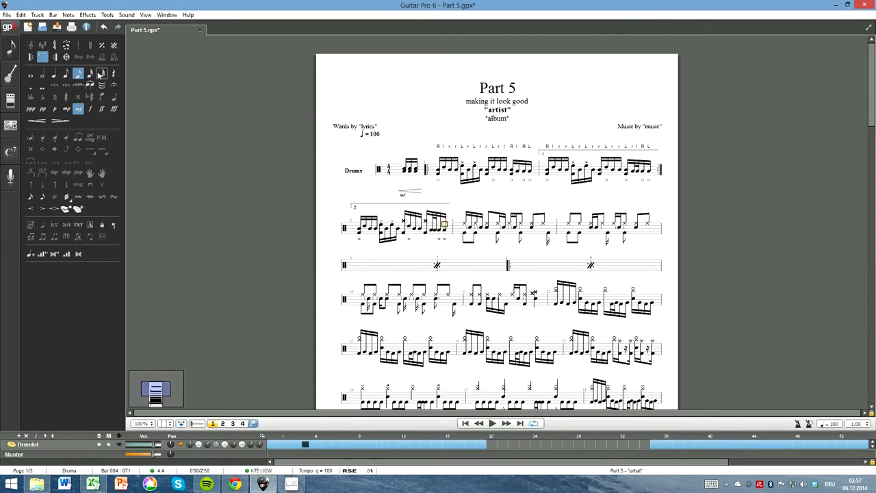
click(92, 47)
click(92, 48)
Step: Label the bar following alternate ending 2 with the section name Verse
click(466, 230)
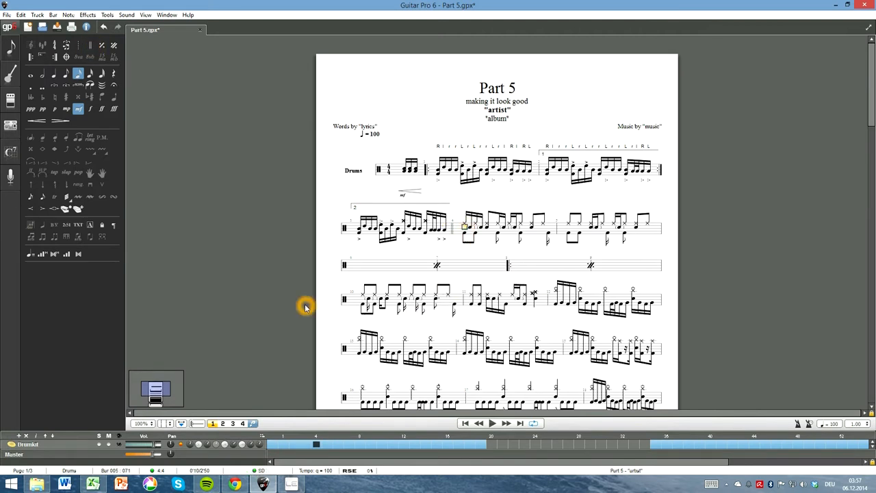
key(Insert)
click(490, 235)
click(468, 249)
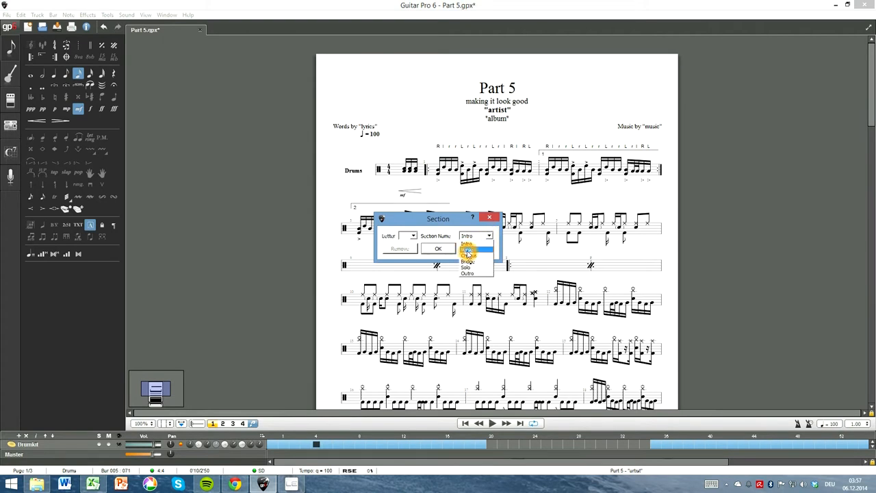
click(441, 249)
Step: Label the opening pickup bar with the section name Drum Intro
click(409, 168)
key(Insert)
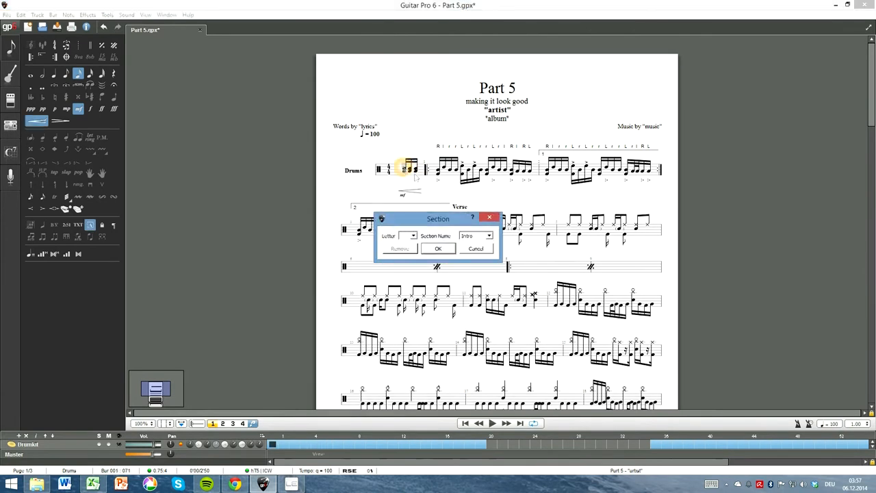
text(Drum)
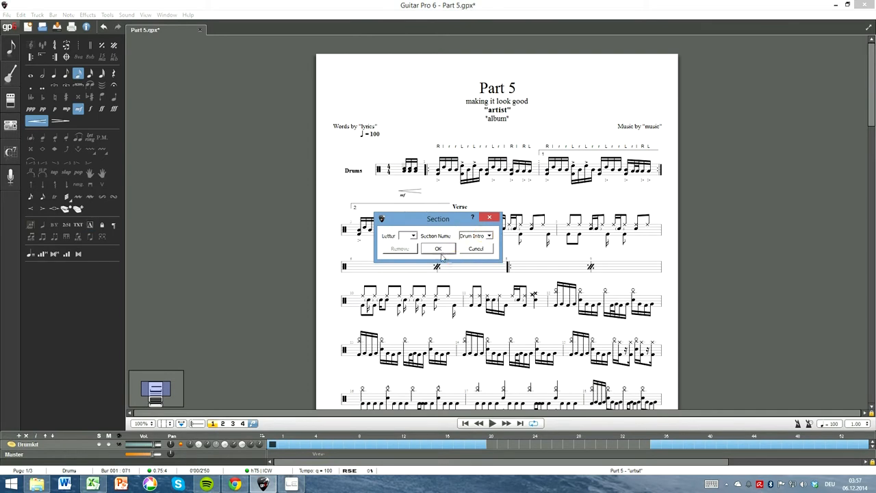
click(441, 249)
Step: Label the last bar of the fourth staff line with the section name Chorus
scroll(396, 310, down, 5)
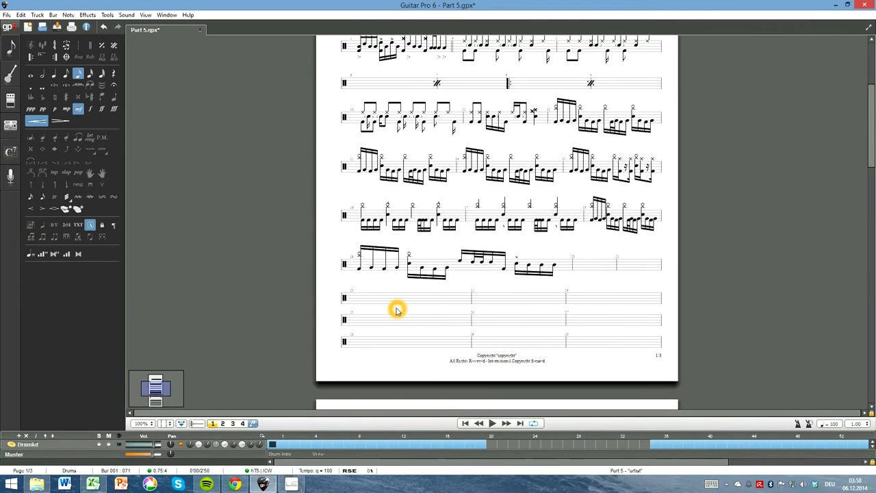
click(552, 117)
key(Insert)
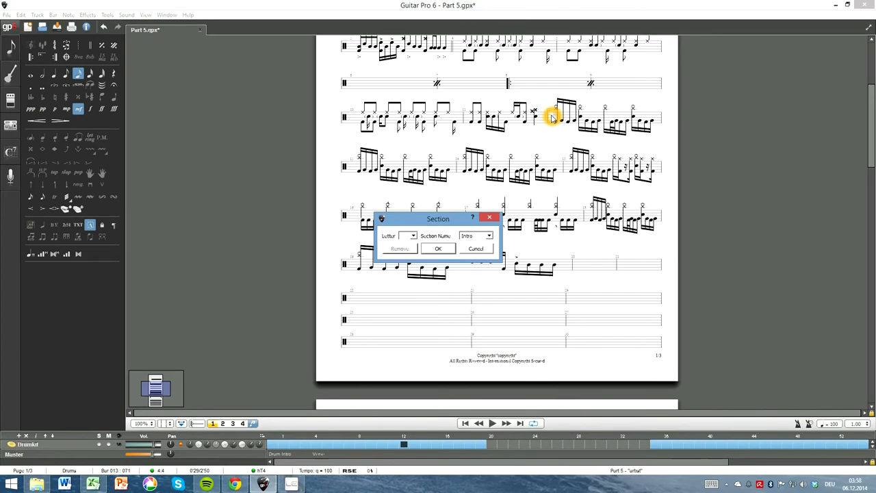
click(489, 236)
click(484, 256)
click(441, 250)
Step: Label the first empty bar after the chorus with the section name Guitar Solo
scroll(527, 238, down, 1)
click(589, 252)
key(Insert)
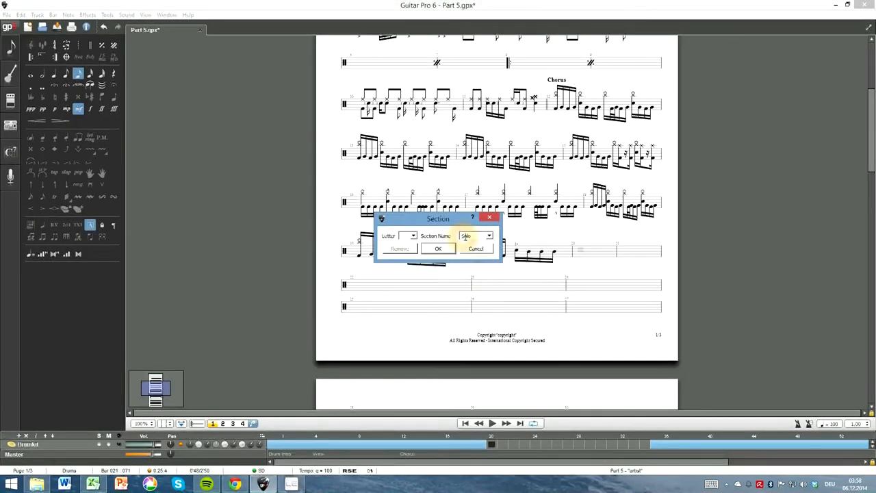
key(Return)
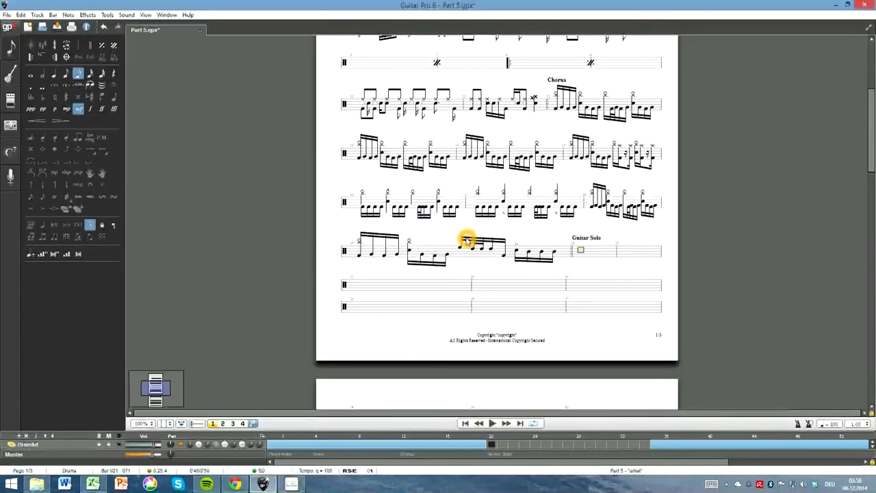
Step: Label the bar following the crescendo on the second page with the section name Funky Bridge
scroll(466, 238, down, 3)
click(540, 255)
key(Insert)
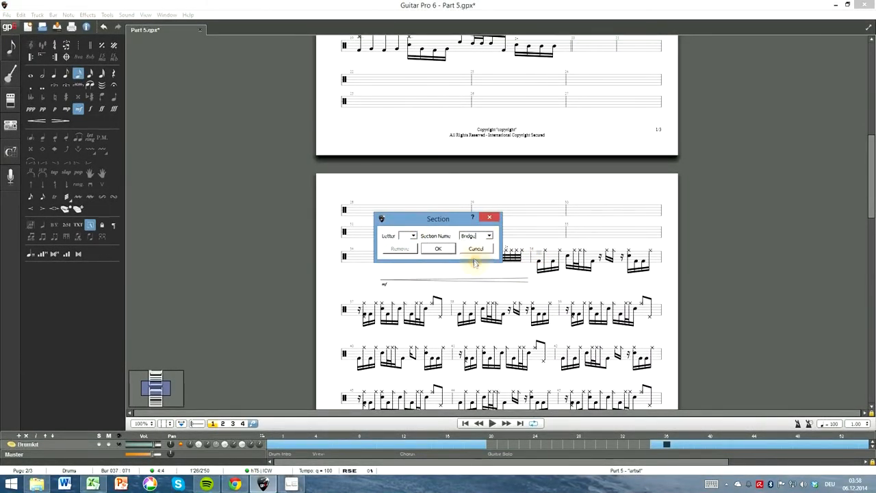
key(Return)
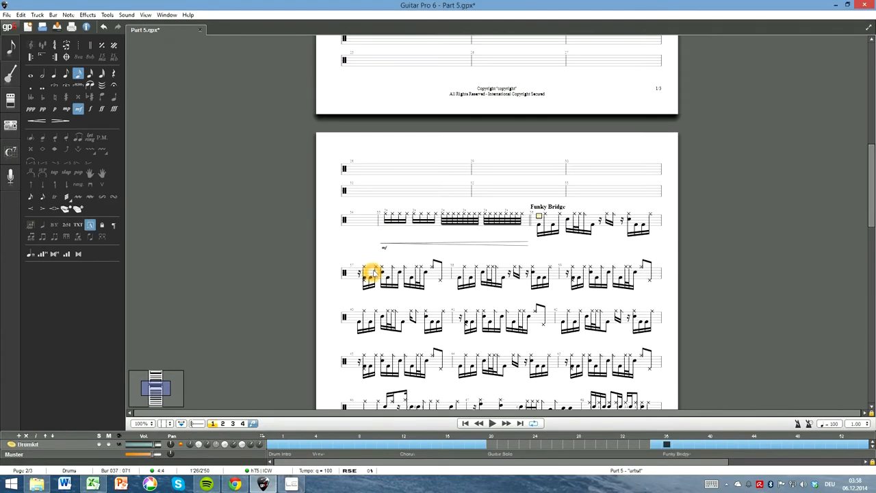
Step: Label the bar where the groove returns after the Funky Bridge with the section name Verse
scroll(383, 267, down, 3)
click(591, 219)
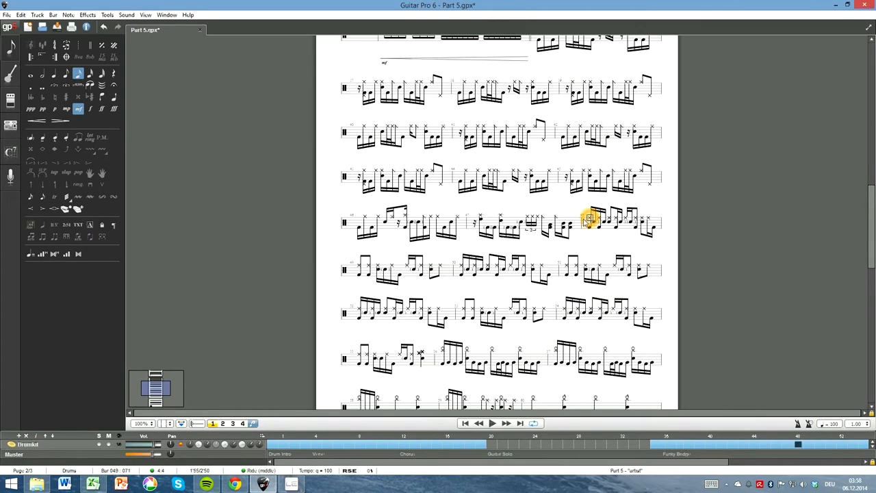
key(Insert)
click(440, 249)
Step: Label the second bar of the second page's last staff line with the section name Chorus
scroll(439, 249, down, 1)
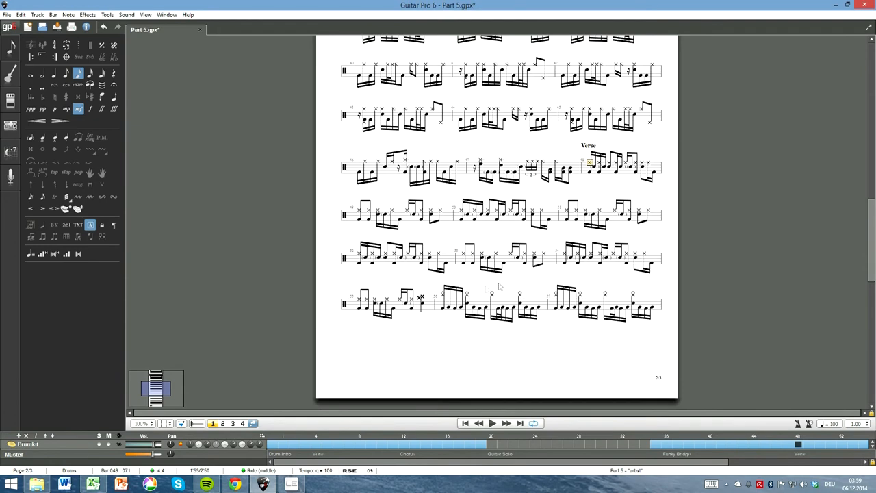
click(445, 299)
key(Insert)
click(489, 236)
click(481, 255)
click(439, 249)
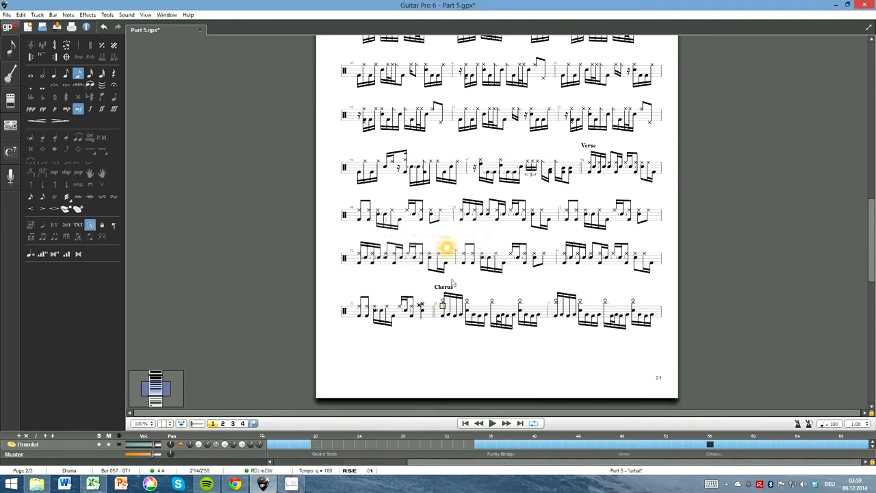
Step: Label the opening bar of a staff line beyond the last Chorus with the section name Outro
scroll(441, 250, down, 4)
click(358, 252)
key(Insert)
click(489, 235)
click(472, 271)
click(444, 250)
scroll(475, 259, up, 10)
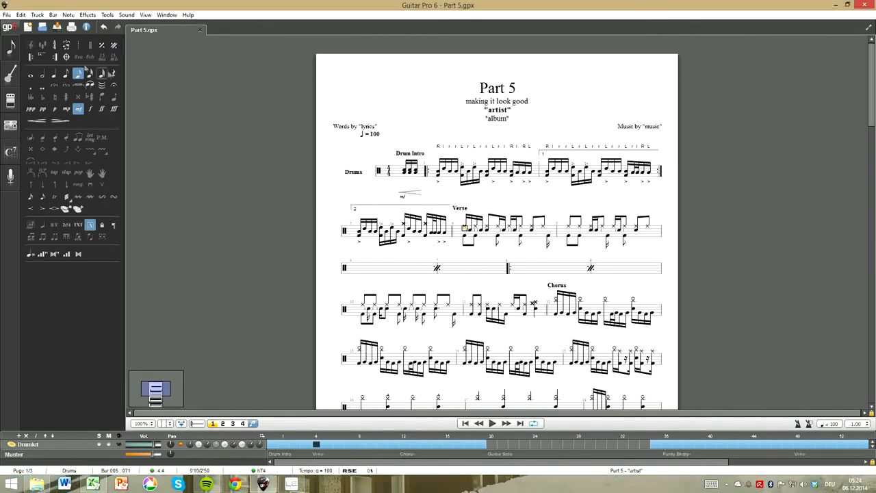
click(647, 226)
click(55, 57)
click(417, 248)
drag(556, 231, 647, 231)
click(647, 228)
key(ctrl+z)
key(ctrl+z)
Step: Enclose the first two bars of the opening Verse in repeat signs, played 4 times
click(33, 57)
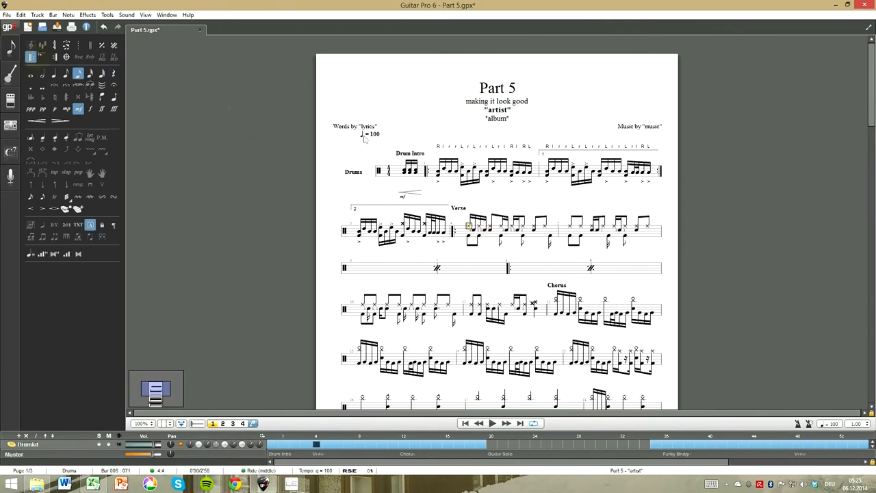
click(646, 227)
click(54, 58)
click(417, 248)
Step: Mark the second bar of the opening Verse as alternate endings 1 to 3
drag(571, 229, 650, 231)
click(42, 58)
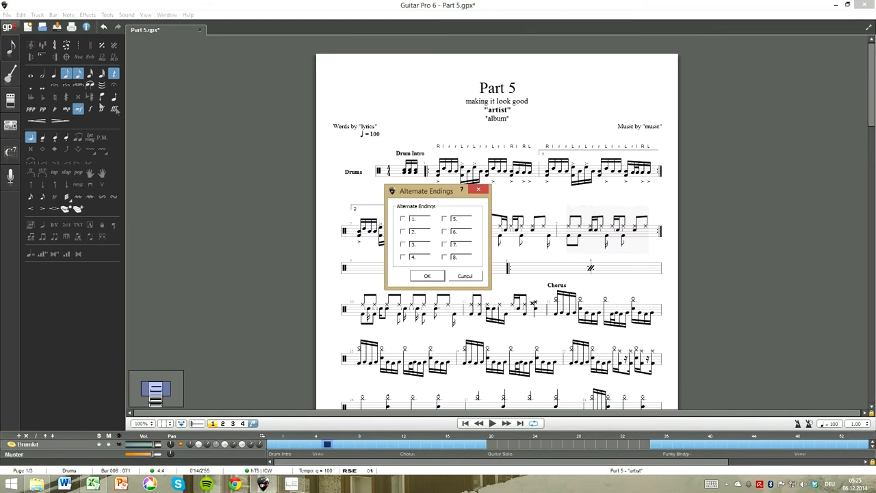
click(404, 245)
click(425, 275)
Step: Delete the redundant verse bars after endings 1-3 and mark the remaining bar before the Chorus as alternate ending 4
drag(385, 269, 361, 290)
key(ctrl+Delete)
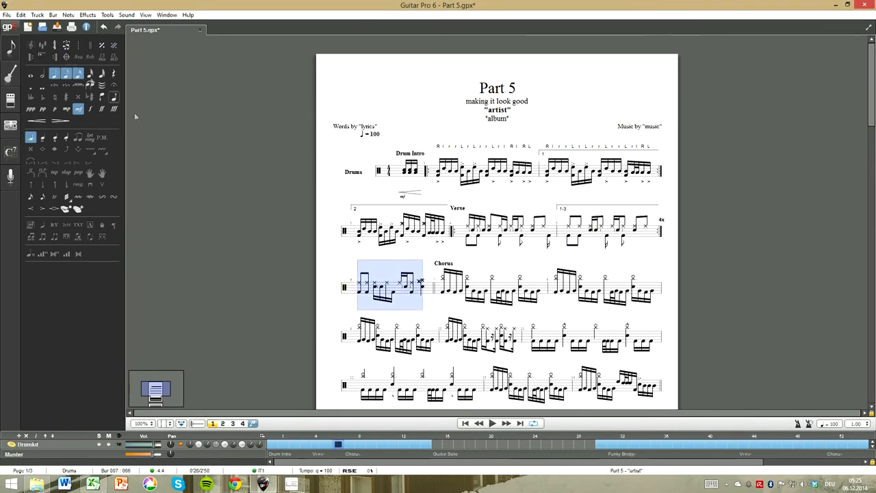
click(42, 58)
click(404, 256)
click(423, 276)
Step: Replace the second bar of the first Chorus with a one-bar simile mark
click(410, 282)
double_click(556, 287)
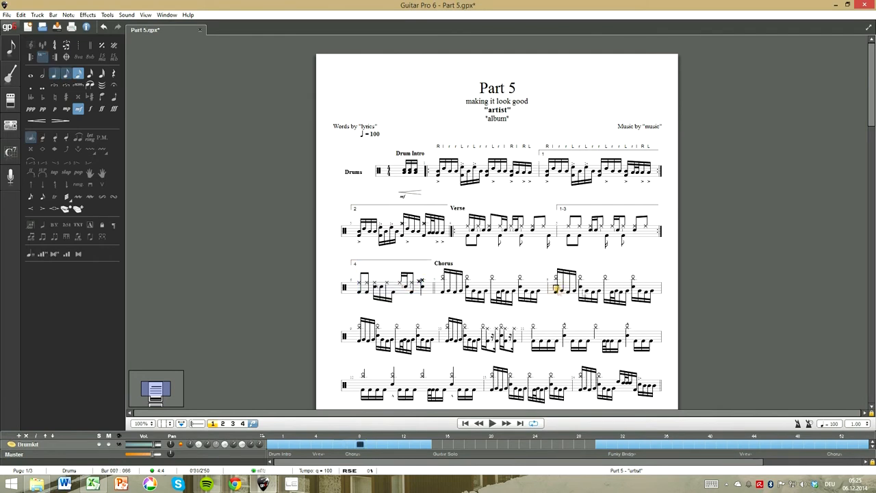
click(101, 47)
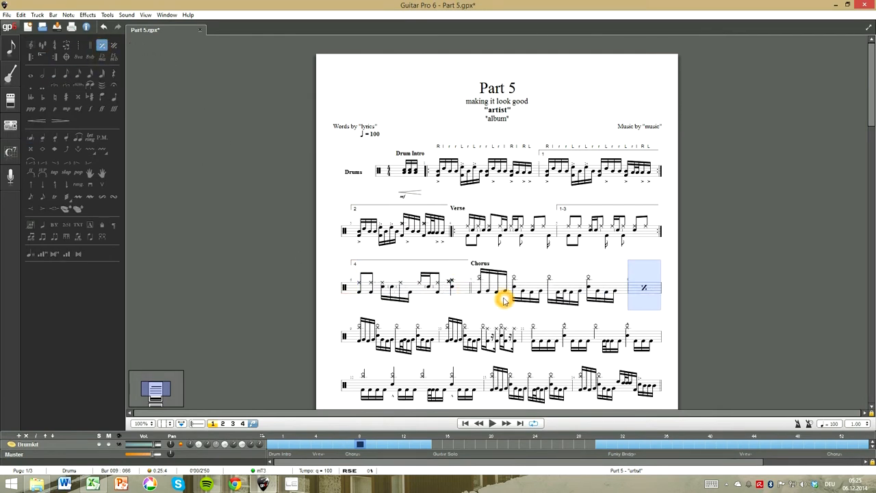
Step: Delete the first bar of the fourth staff line and close the chorus repeat on the following bar, played 4 times
drag(435, 340, 357, 336)
key(ctrl+Delete)
click(415, 338)
click(54, 58)
text(5)
key(Return)
Step: Mark the chorus bar with the one-bar simile mark as alternate endings 1 and 3
click(42, 57)
click(403, 219)
click(403, 245)
click(427, 276)
Step: Mark the first bar of the fourth staff line as alternate ending 2
click(371, 337)
click(42, 57)
click(402, 231)
click(427, 276)
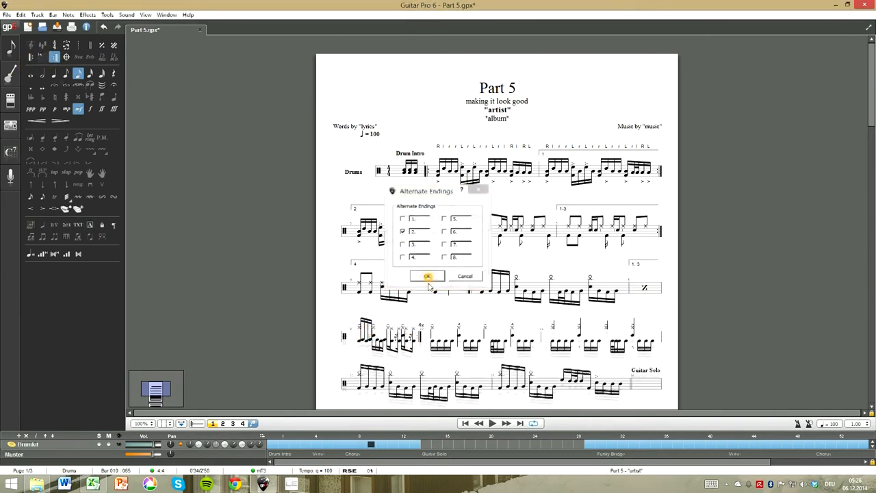
Step: Mark the last bar before the Guitar Solo as alternate ending 4 and delete the three bars between it and ending 2
scroll(442, 349, down, 1)
drag(503, 362, 630, 368)
click(623, 369)
click(43, 58)
click(402, 258)
click(427, 276)
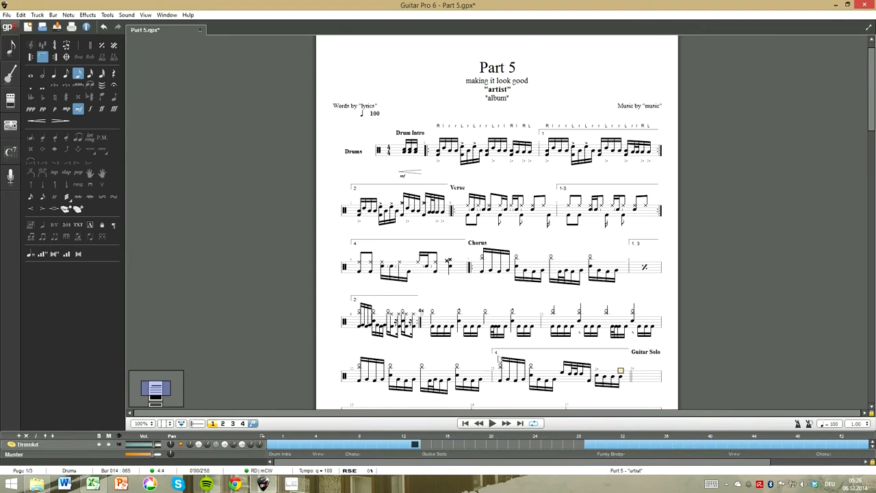
drag(471, 382, 461, 333)
key(ctrl+Delete)
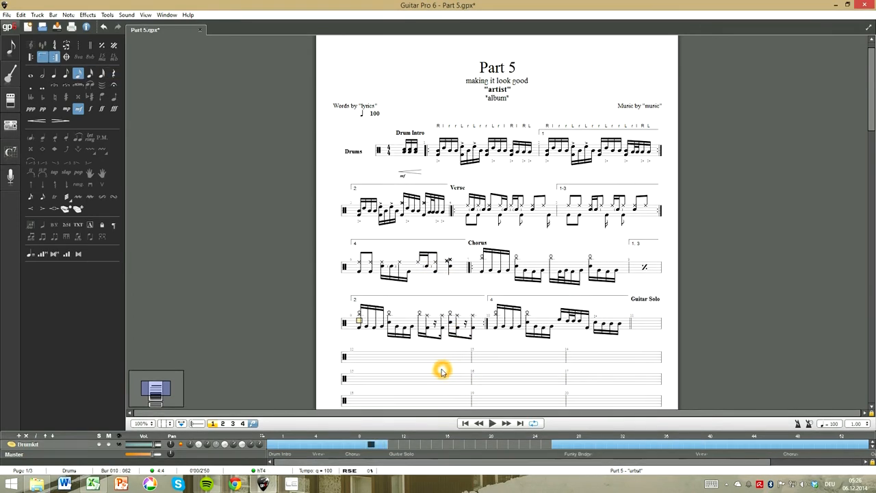
Step: Open a repeat at the first Funky Bridge bar and close it on the fourth bar, played 3 times
scroll(442, 371, down, 12)
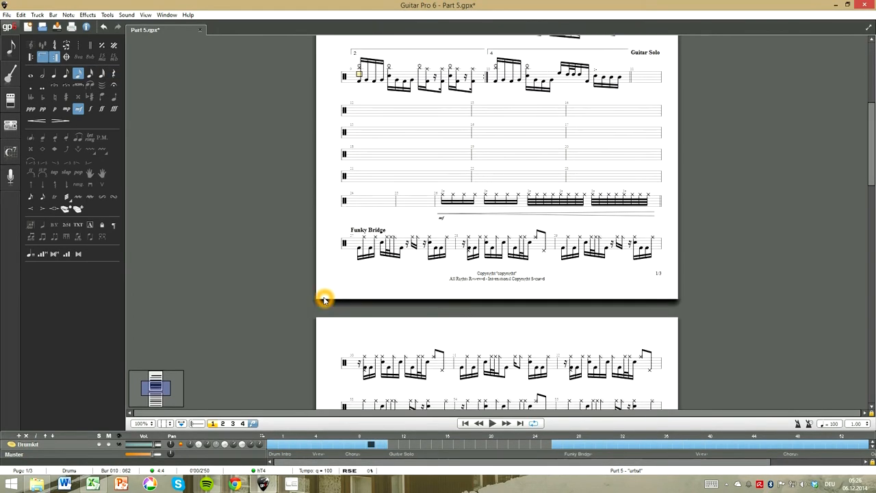
scroll(324, 299, down, 2)
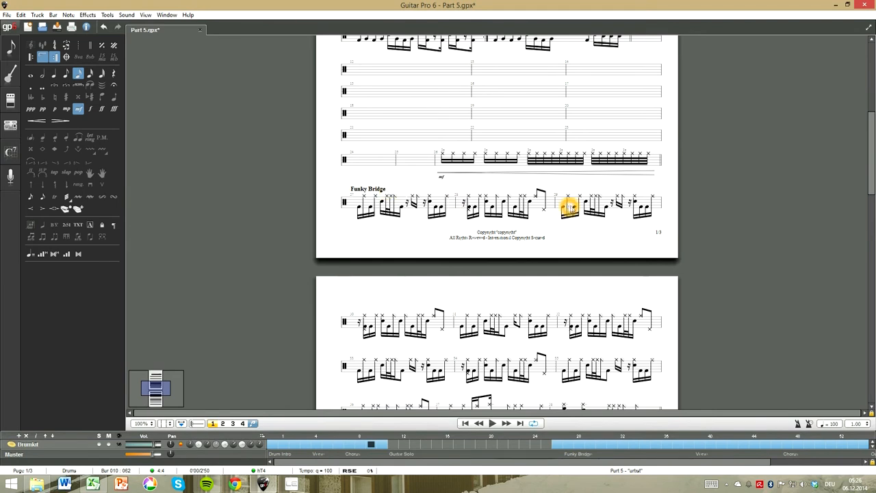
click(359, 204)
click(31, 57)
click(443, 323)
click(55, 57)
click(419, 248)
Step: Mark the third and fourth Funky Bridge bars as alternate endings 1 and 2
drag(602, 204, 410, 323)
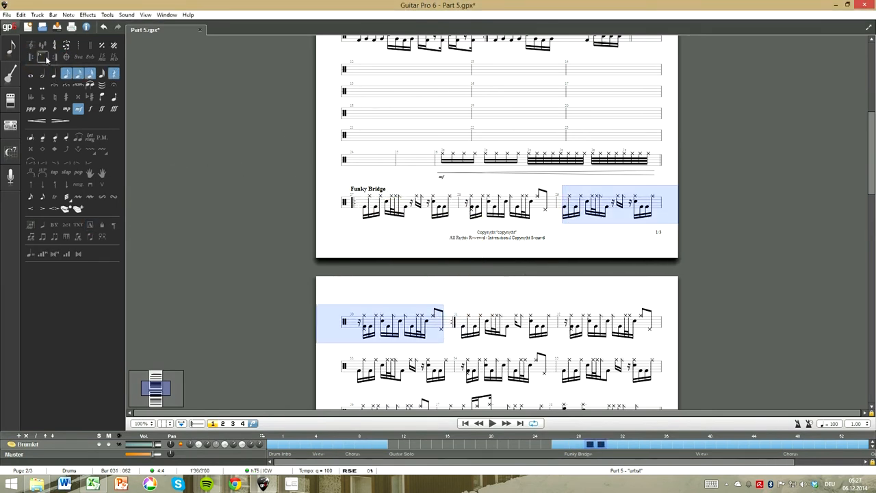
click(43, 57)
click(404, 219)
click(428, 276)
Step: Mark the two bars before the second Verse as alternate ending 3 and delete the six bars between the repeat close and that ending
scroll(439, 287, down, 3)
drag(653, 297, 446, 303)
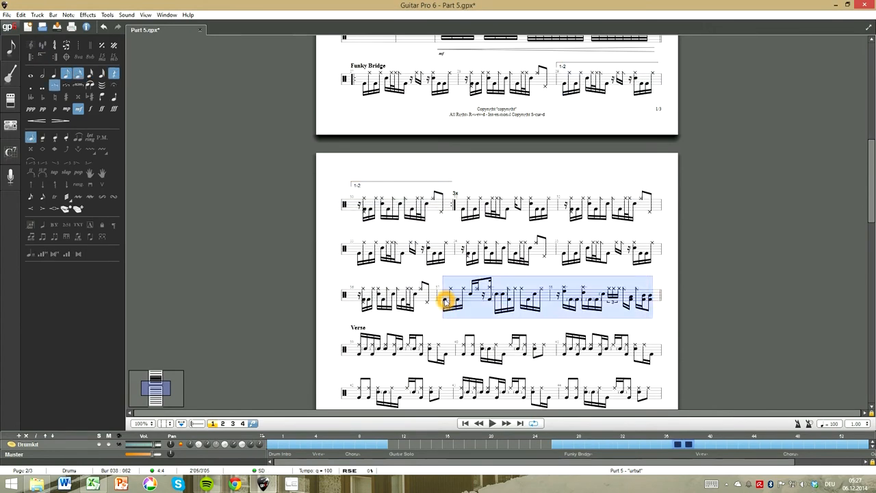
click(44, 57)
click(401, 245)
click(427, 276)
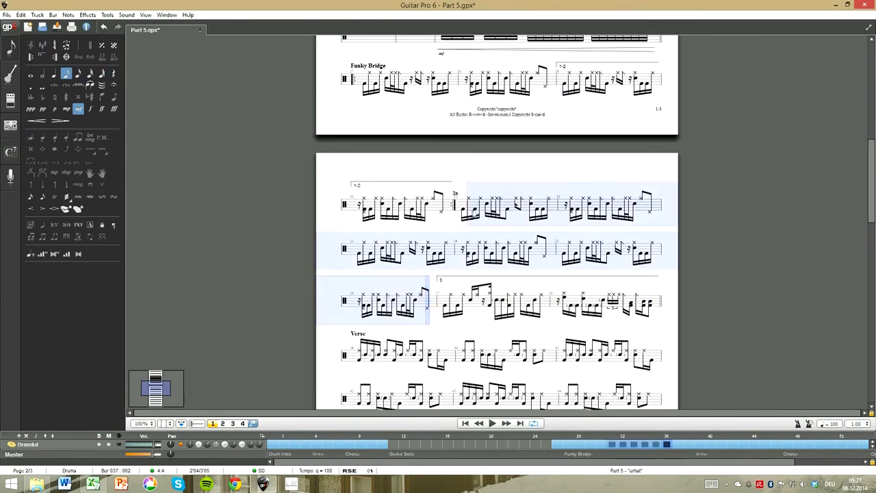
Step: Close the repeat on the second bar of the second Verse
scroll(466, 233, up, 10)
scroll(439, 274, down, 10)
click(545, 217)
click(54, 57)
click(427, 255)
Step: Mark the second bar of the second Verse as alternate endings 1, 2 and 3
click(467, 217)
click(42, 57)
click(402, 218)
click(403, 231)
click(403, 245)
click(427, 275)
Step: Mark the last bar of the second Verse as alternate ending 4 and delete the surplus bars before it
mouse_move(568, 226)
mouse_down()
mouse_move(525, 313)
mouse_move(458, 313)
mouse_move(583, 233)
mouse_up()
click(42, 56)
click(403, 257)
click(428, 276)
key(ctrl+Delete)
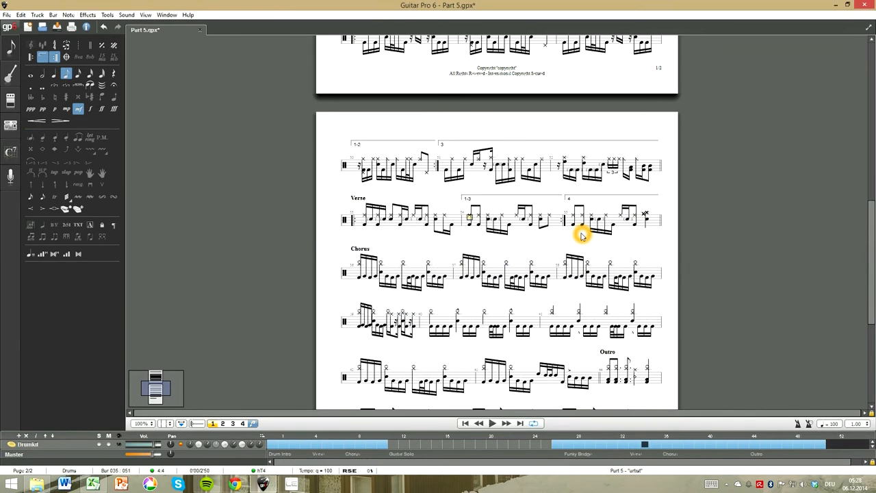
Step: Put a one-bar simile mark in the second Chorus's second bar and enclose its first two bars in a repeat played 4 times
scroll(581, 230, down, 2)
click(361, 212)
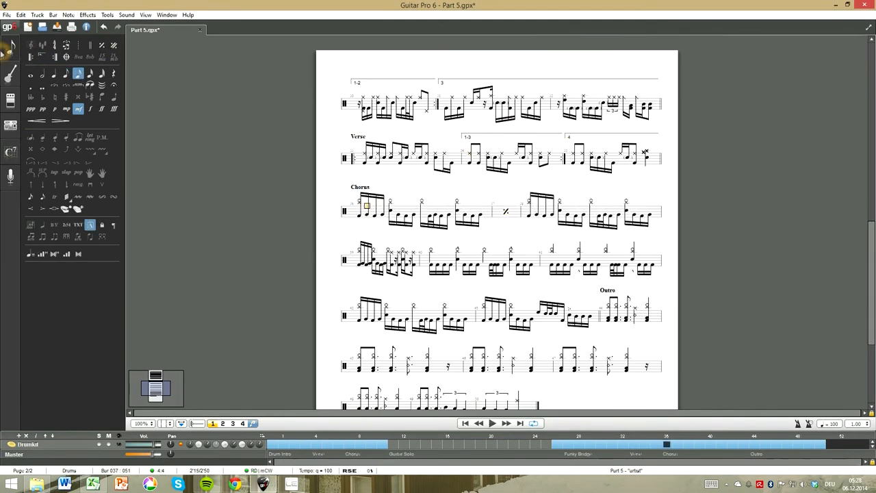
click(31, 58)
click(526, 212)
key(Left)
click(55, 57)
text(4)
click(418, 249)
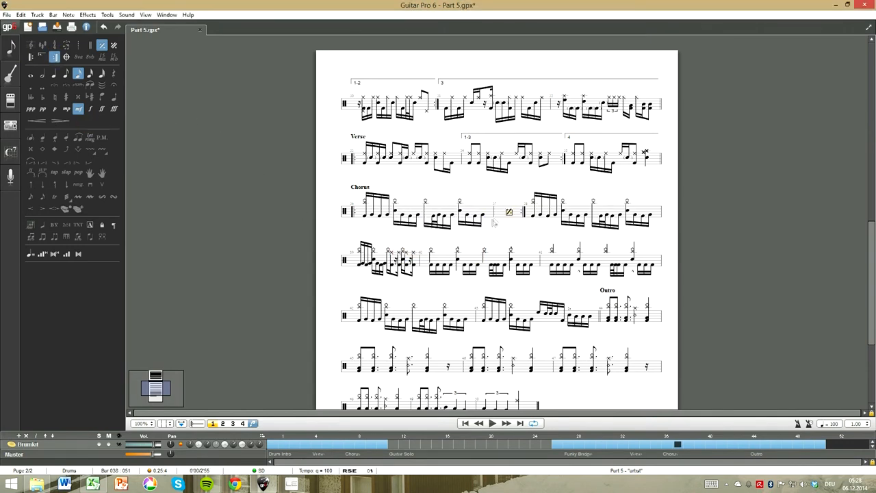
Step: Mark the second Chorus's simile bar as alternate endings 1 and 3 and delete the bar following it
click(46, 58)
click(403, 220)
click(403, 245)
click(428, 276)
click(545, 213)
key(ctrl+Delete)
Step: Move the repeat close from the second Chorus's simile bar to the bar after it, played 4 times
click(559, 214)
key(Left)
click(58, 60)
key(Right)
key(Right)
key(Right)
key(Right)
key(Right)
key(Right)
key(Right)
key(Right)
key(Right)
key(Right)
key(Right)
key(Right)
key(Right)
click(55, 58)
text(4)
click(418, 249)
Step: Mark the second Chorus's third bar as alternate ending 2
click(44, 58)
click(415, 233)
click(437, 276)
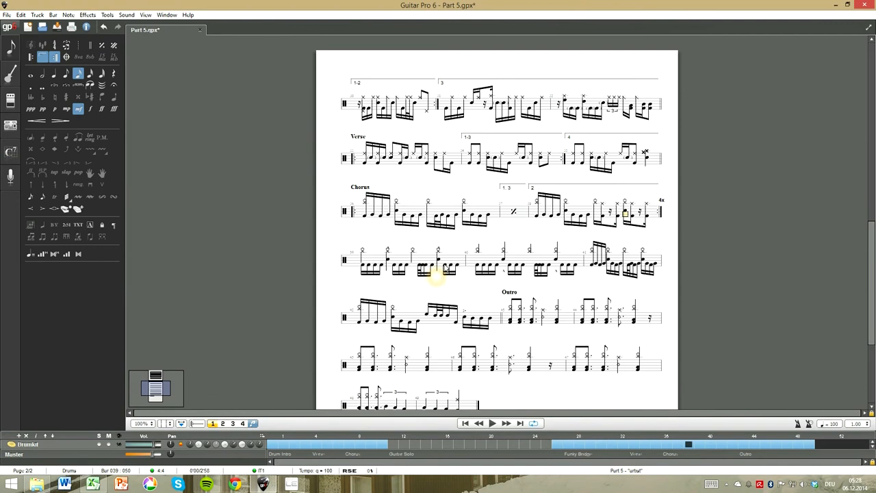
Step: Delete the three bars after ending 2 of the second Chorus and mark the last bar before the Outro as alternate ending 4
drag(641, 263, 432, 256)
key(ctrl+Delete)
click(431, 258)
click(44, 58)
click(404, 256)
click(430, 276)
click(518, 273)
Step: Replace the third and fourth Outro bars with a two-bar simile mark
drag(408, 315, 475, 319)
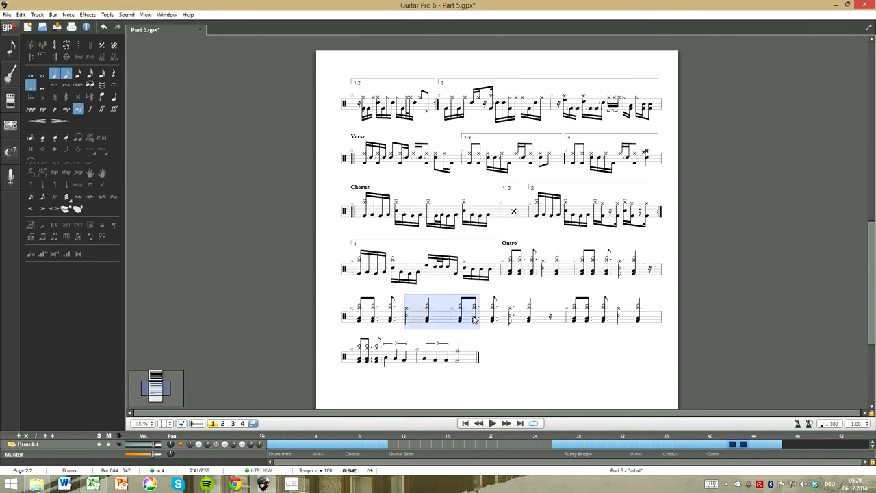
click(114, 45)
scroll(315, 265, up, 5)
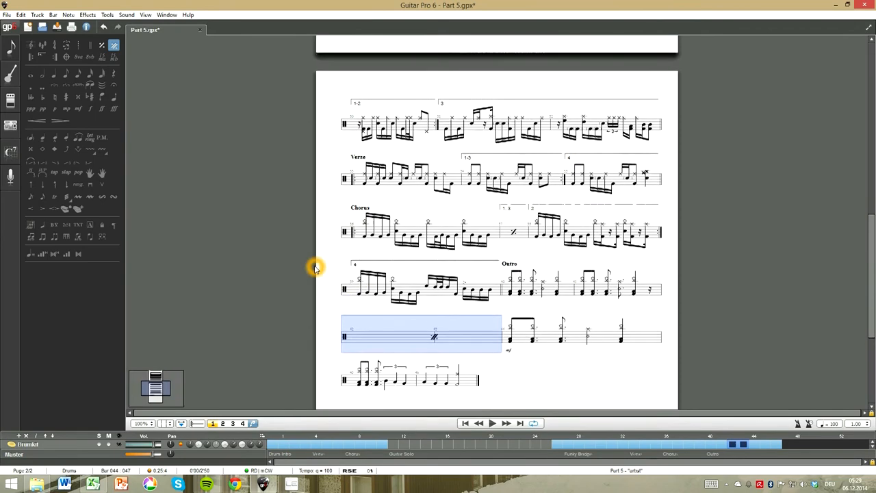
Step: Combine the empty Guitar Solo bars into a single multi-bar rest
scroll(315, 266, up, 6)
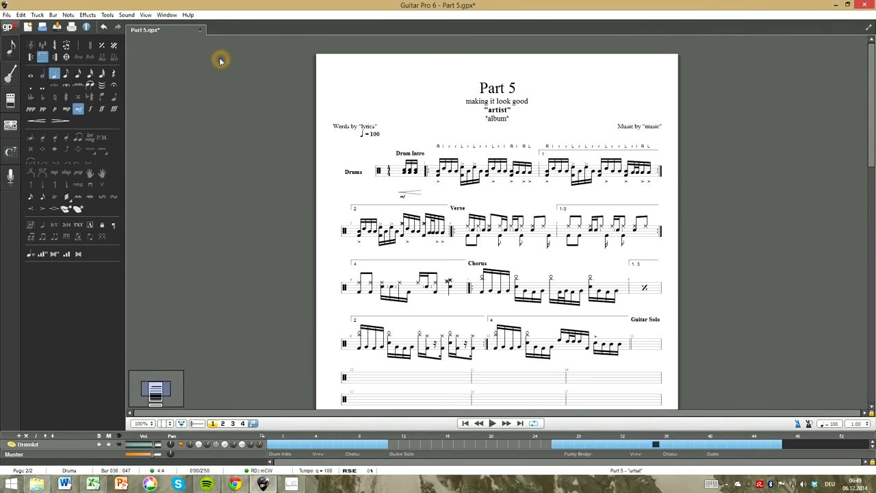
scroll(219, 59, down, 1)
scroll(219, 64, down, 3)
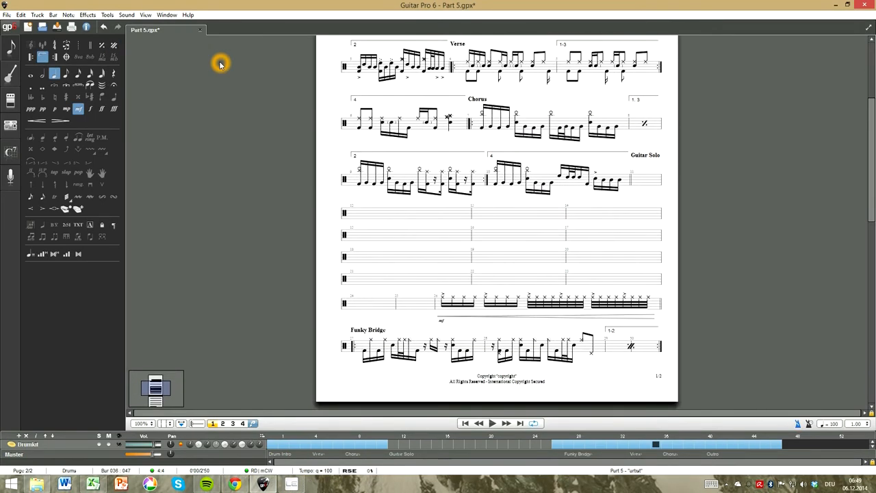
click(57, 15)
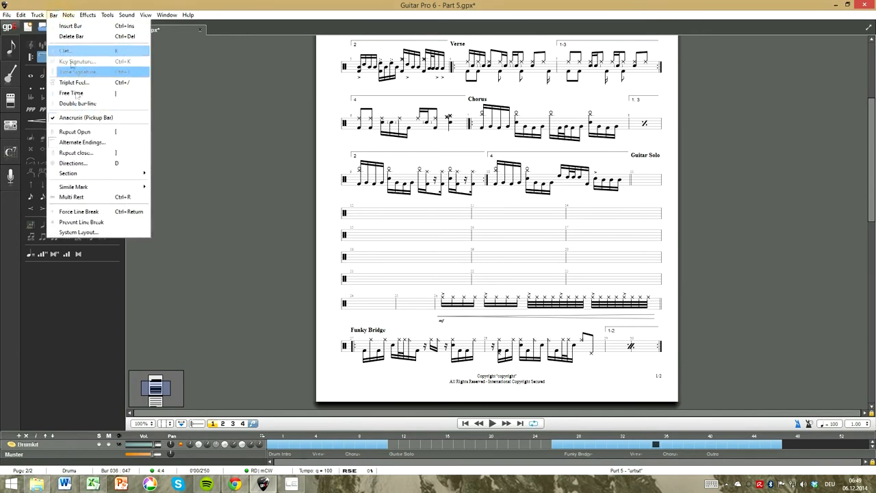
click(98, 200)
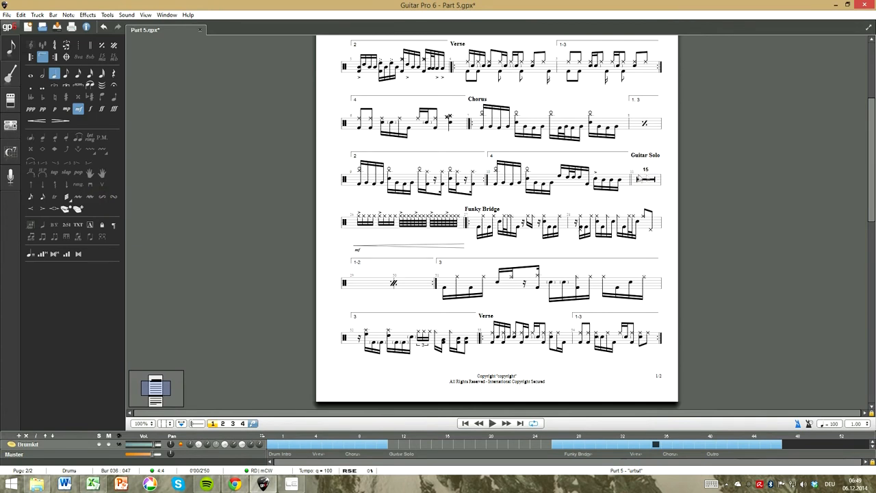
Step: Add timers to the last note before the Guitar Solo and to the first note after the multi-bar rest
click(621, 180)
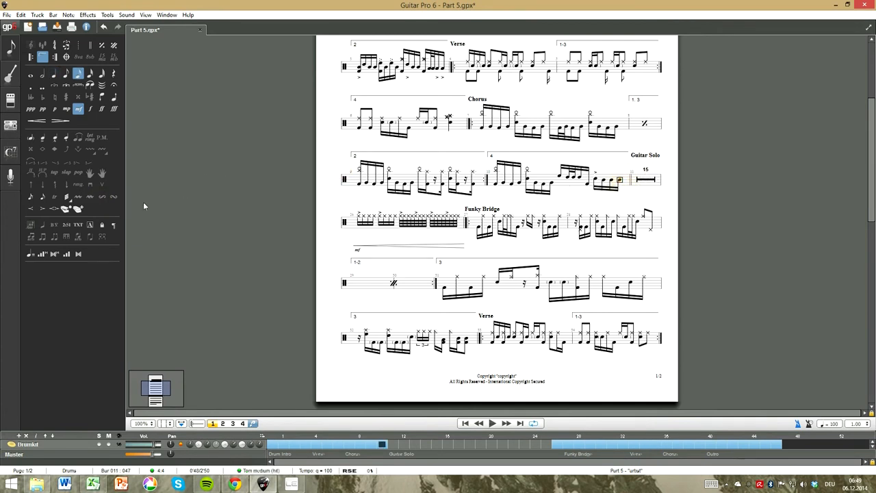
click(68, 227)
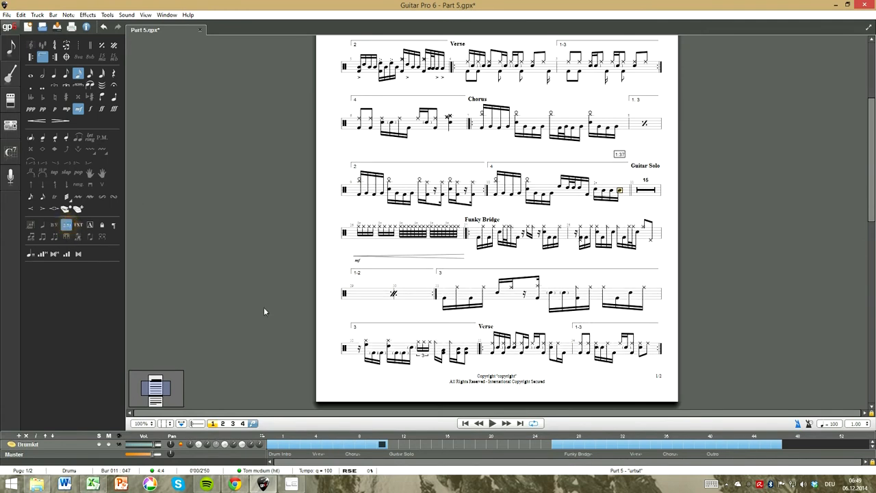
click(358, 228)
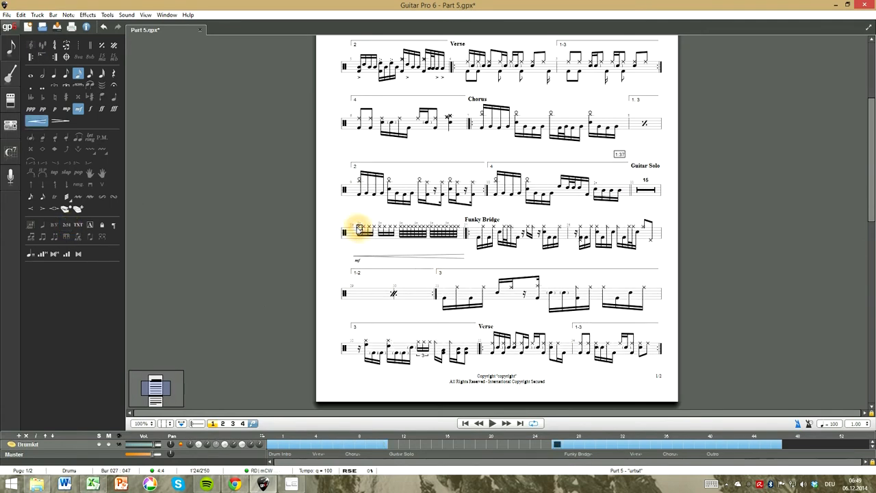
click(66, 227)
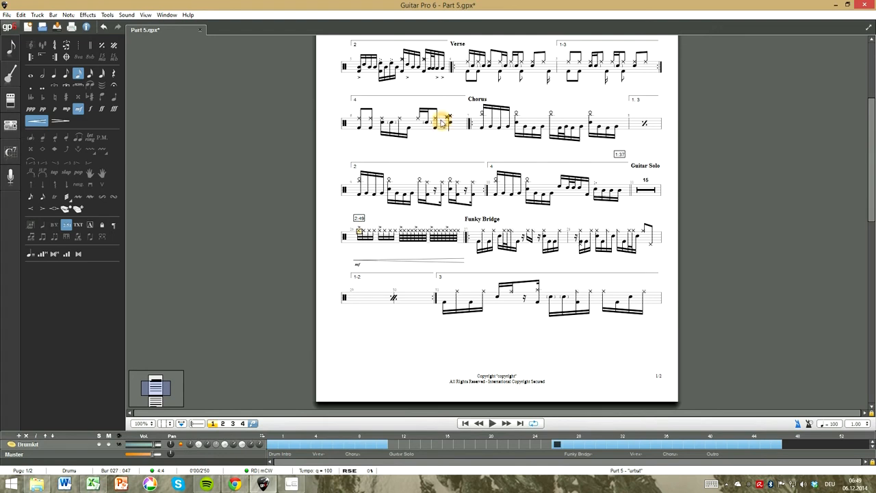
Step: Add a standard fermata to the final note of ending 4 in both the first and the second Verse
click(450, 122)
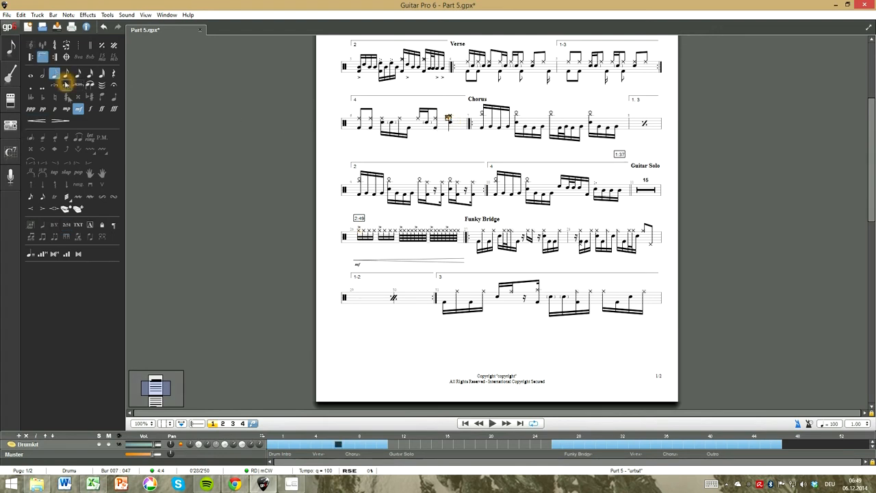
click(114, 96)
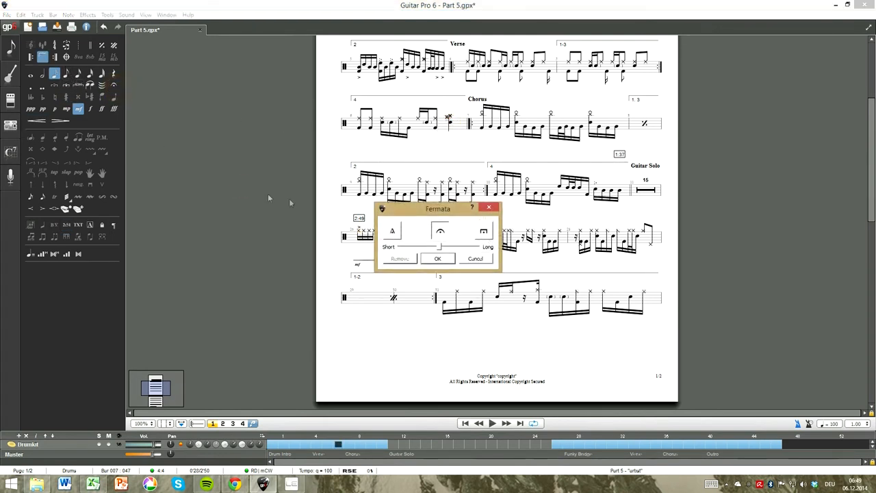
click(433, 259)
scroll(504, 221, down, 8)
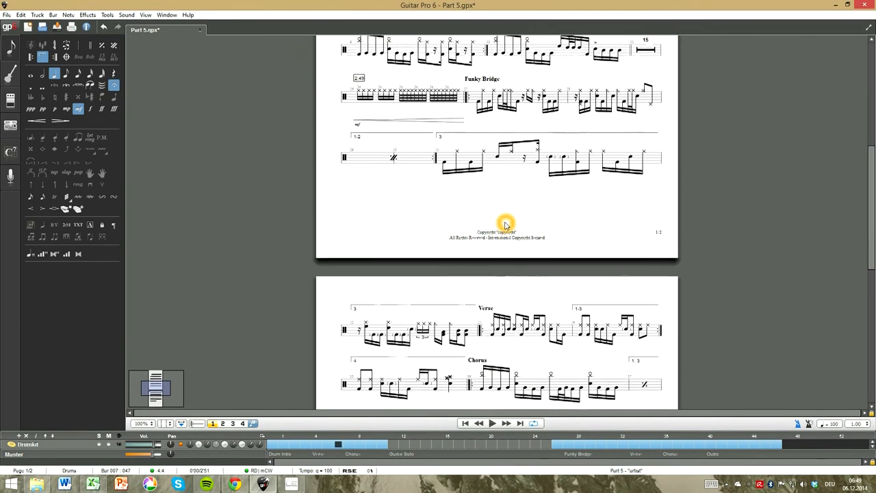
click(450, 196)
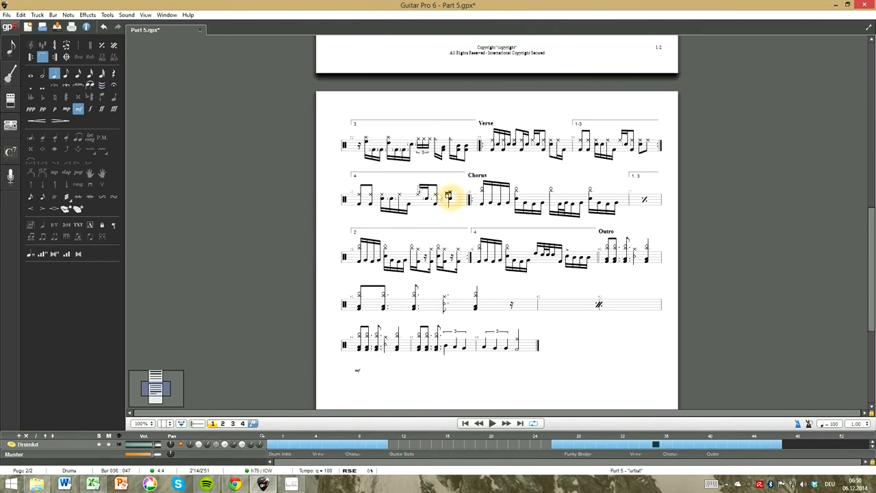
click(114, 85)
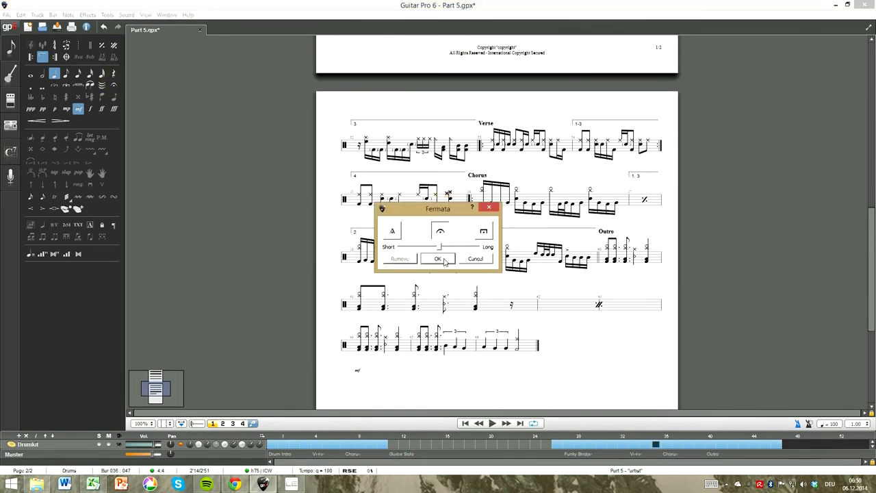
click(443, 260)
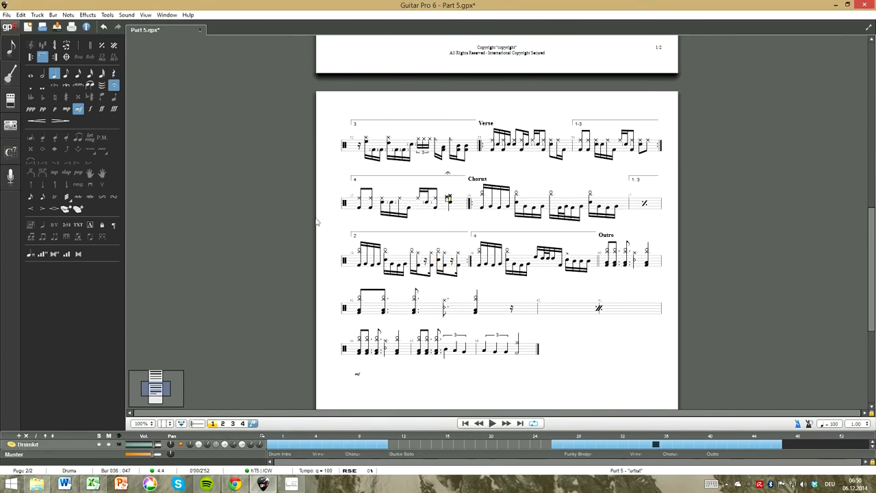
Step: Replace the rests opening the second and last Funky Bridge bars with open hi-hat notes tied to the preceding bar's last note
scroll(316, 219, up, 6)
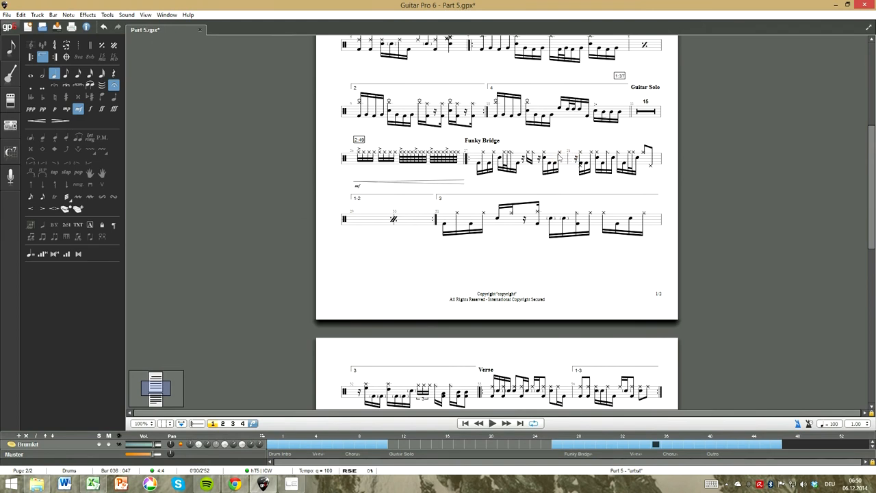
click(575, 154)
click(566, 171)
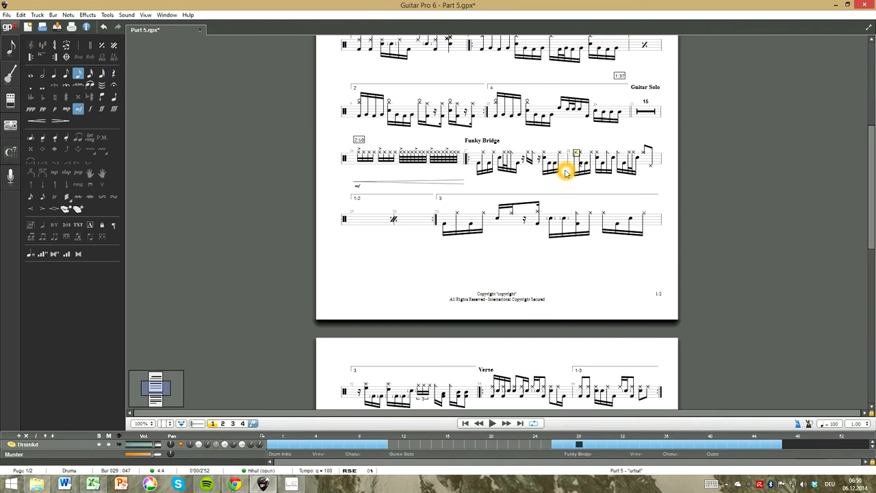
click(103, 87)
click(573, 163)
click(580, 154)
click(574, 160)
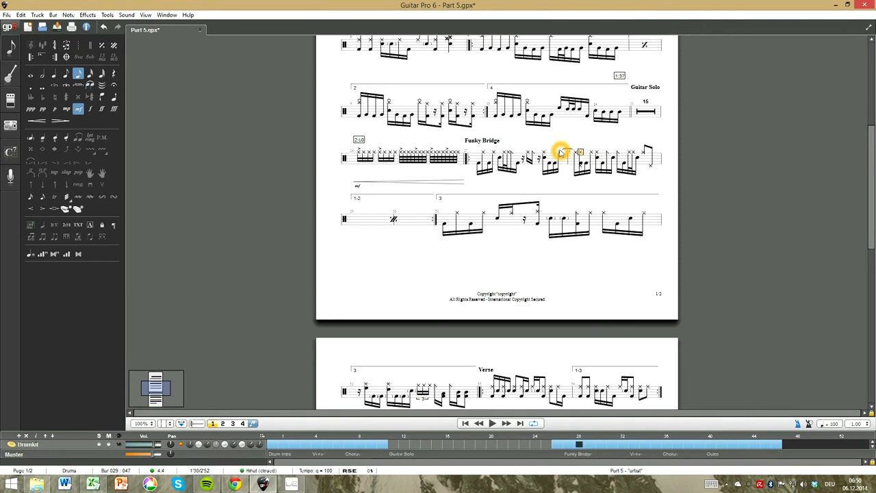
key(ctrl+Right)
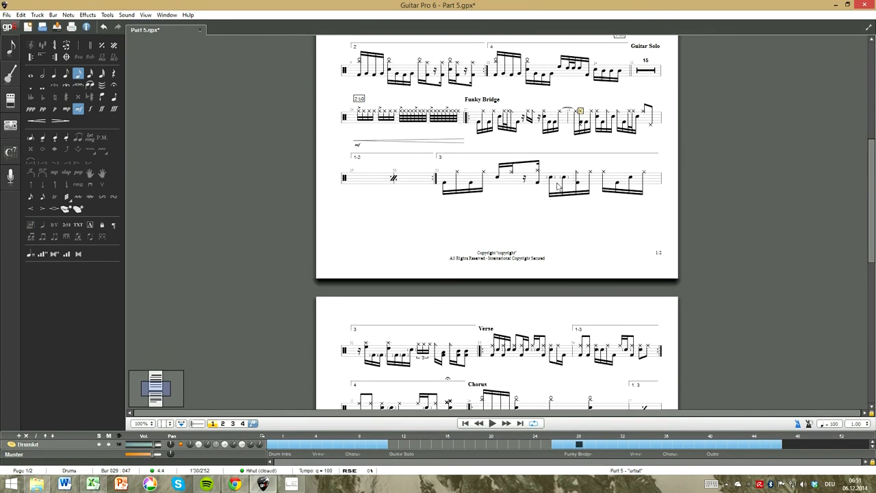
click(101, 86)
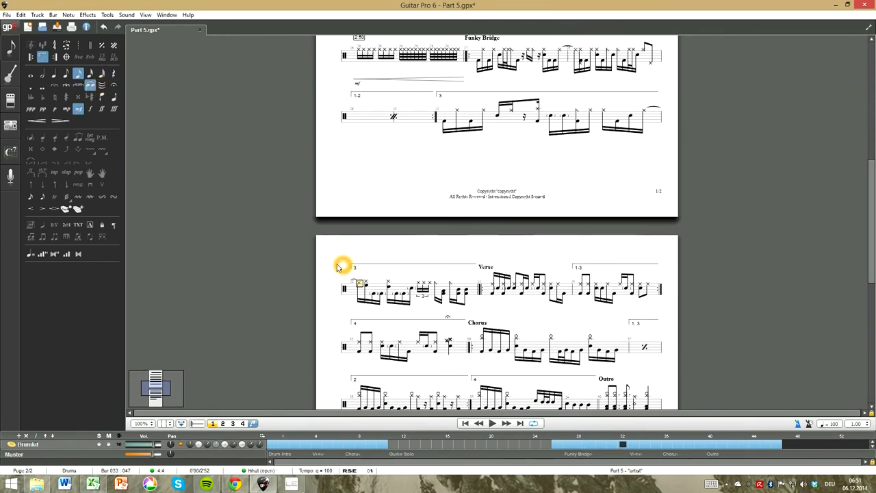
Step: Place a Segno sign at the first bar of the first Verse
scroll(324, 269, up, 10)
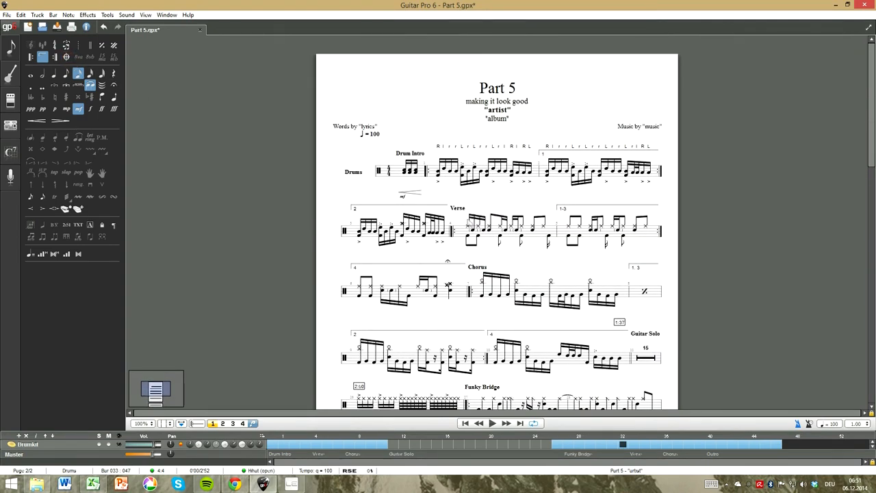
click(463, 219)
click(66, 57)
key(Return)
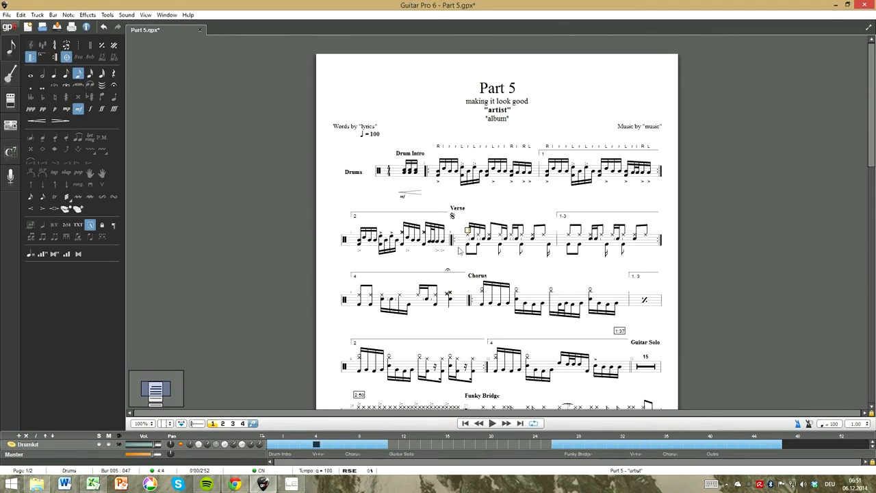
Step: Add a Da Segno jump to the last Funky Bridge bar before the second Verse
scroll(461, 251, down, 7)
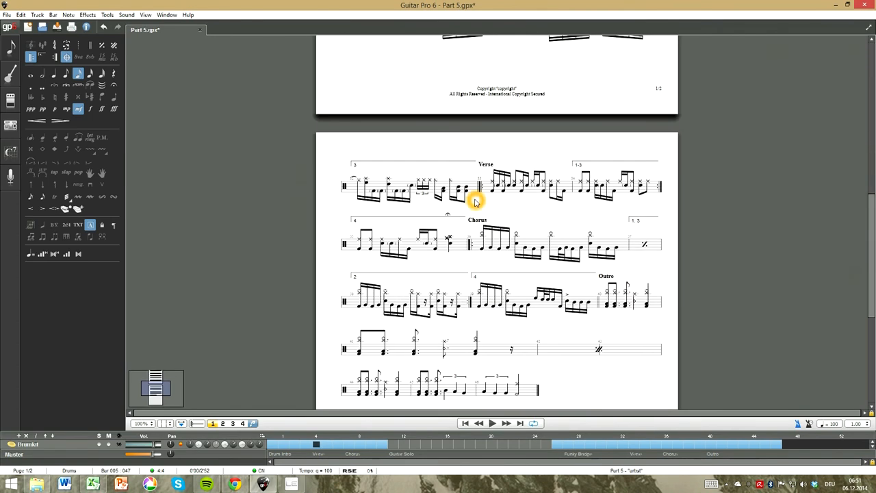
click(471, 183)
click(66, 57)
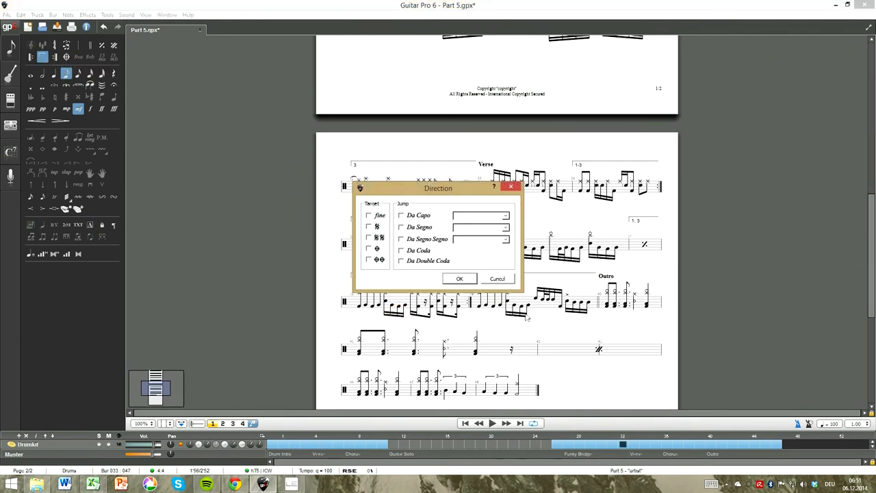
click(458, 280)
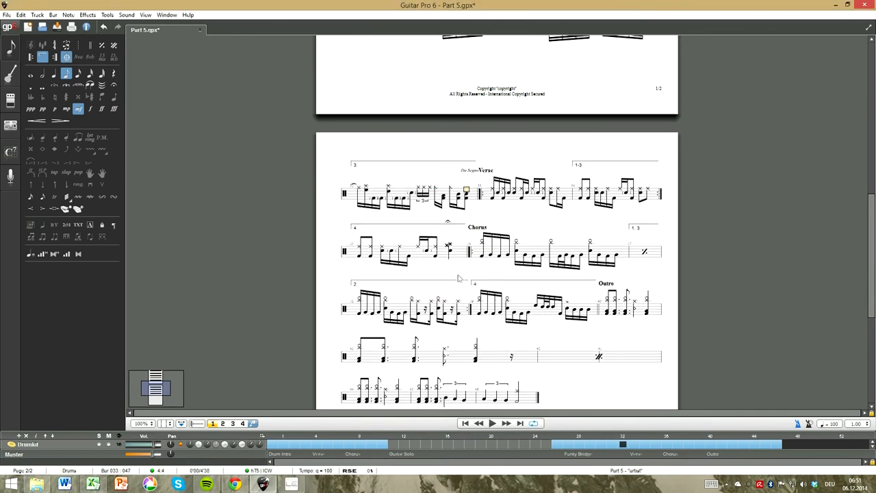
Step: Cut all bars of the second Verse and second Chorus, from after the Da Segno jump up to the Outro
scroll(474, 197, up, 5)
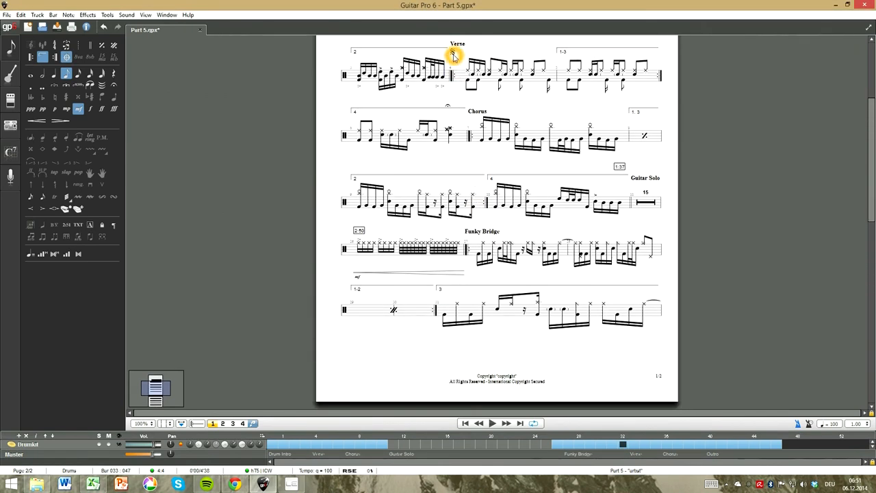
scroll(453, 56, down, 5)
drag(495, 131, 596, 243)
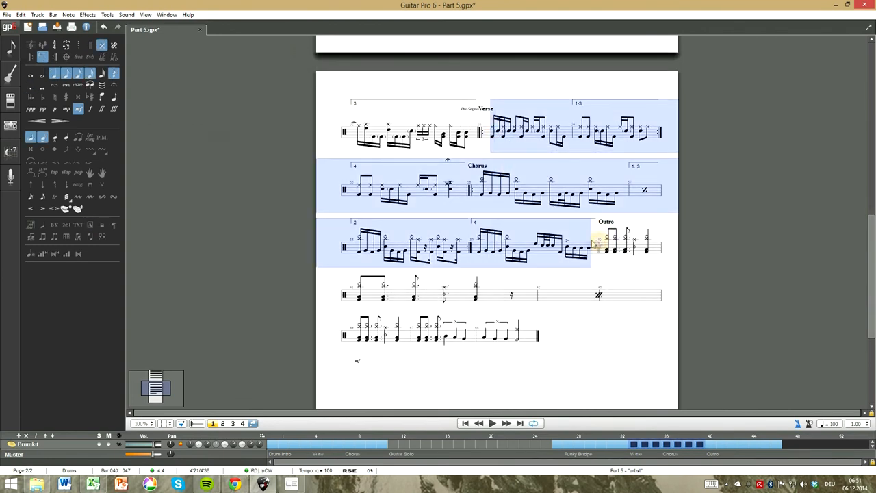
key(ctrl+x)
Step: Add a Da Coda jump to the last Chorus bar before the Guitar Solo
scroll(587, 234, up, 7)
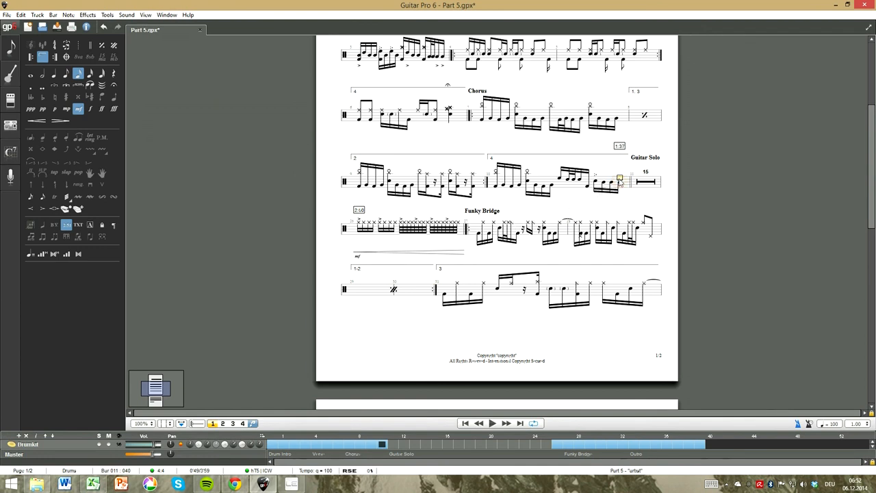
click(67, 58)
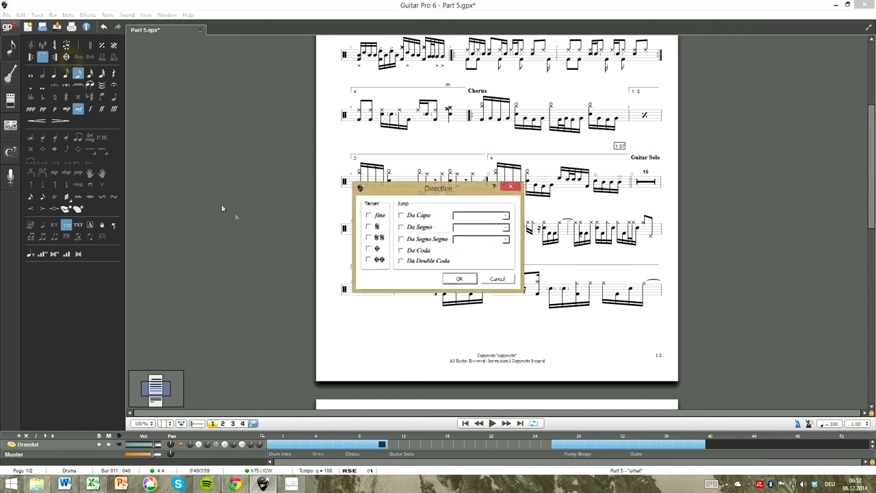
click(401, 251)
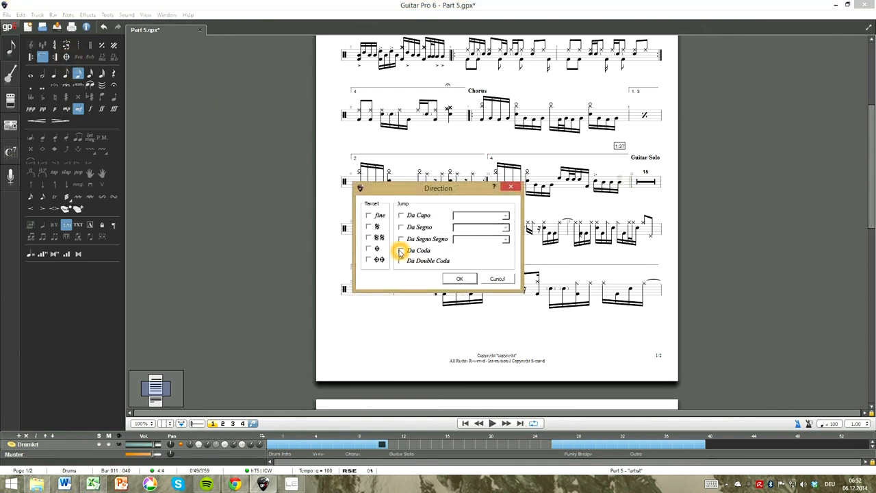
click(454, 280)
Step: Place a Coda sign at the first bar of the Outro
scroll(469, 231, down, 2)
scroll(478, 222, down, 2)
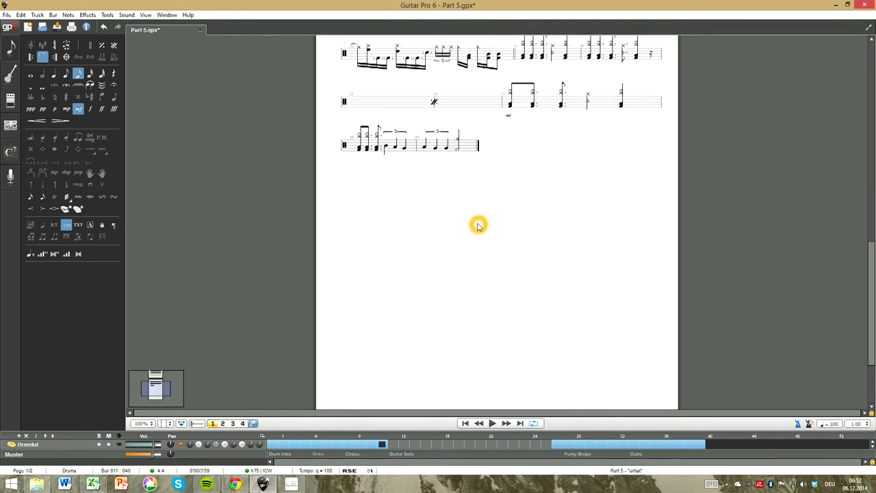
scroll(477, 223, up, 1)
click(523, 106)
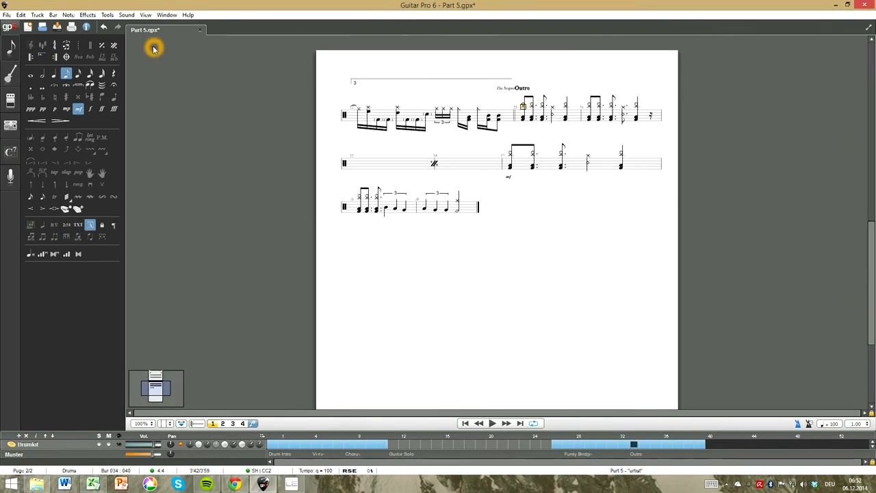
click(65, 58)
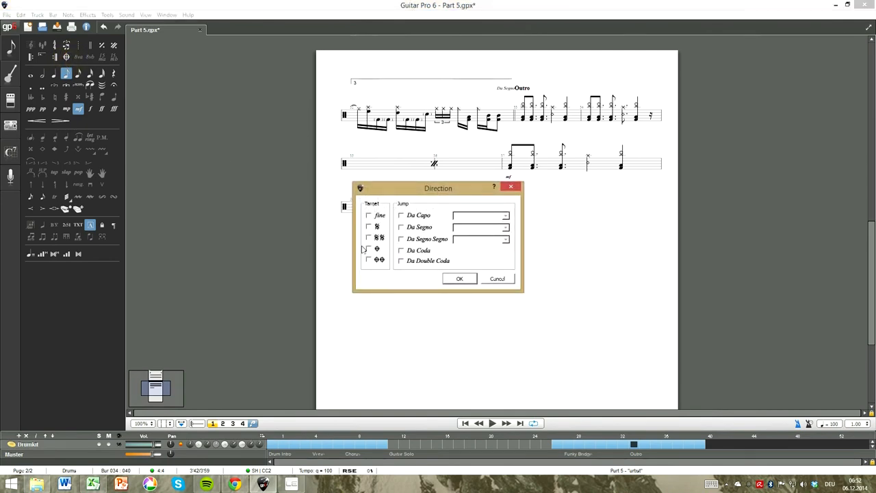
click(459, 278)
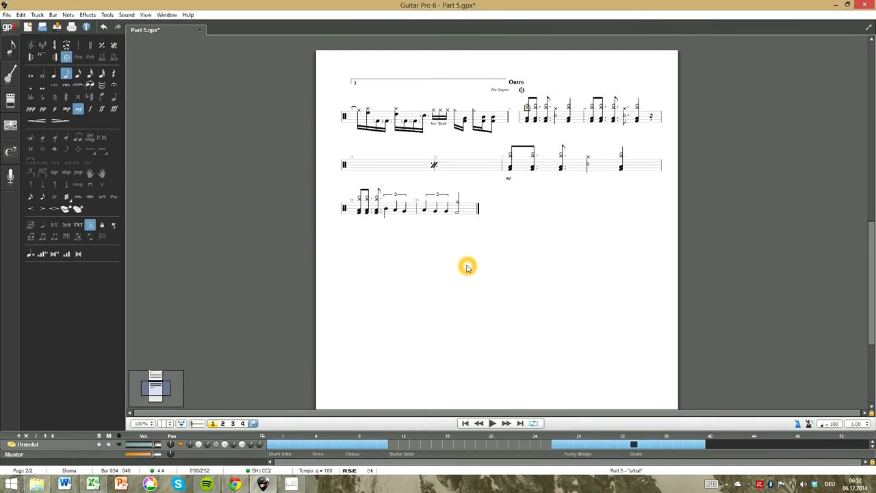
scroll(469, 271, up, 2)
click(573, 352)
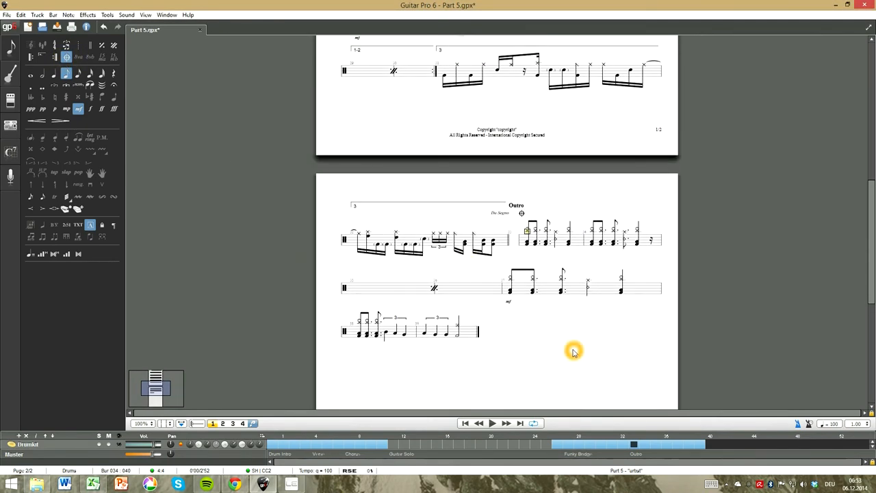